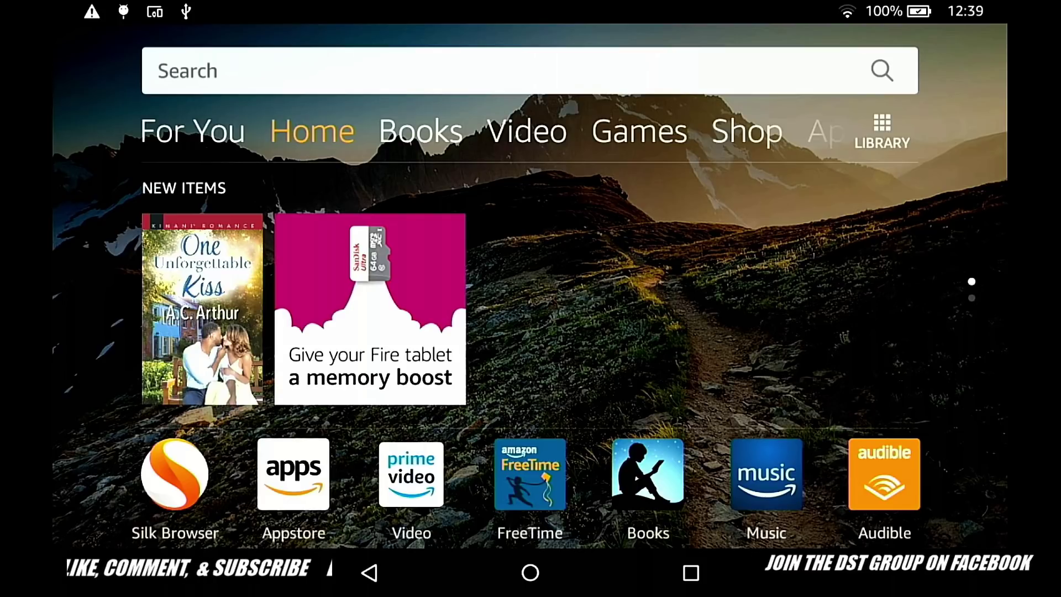
scroll(530, 281, down, 5)
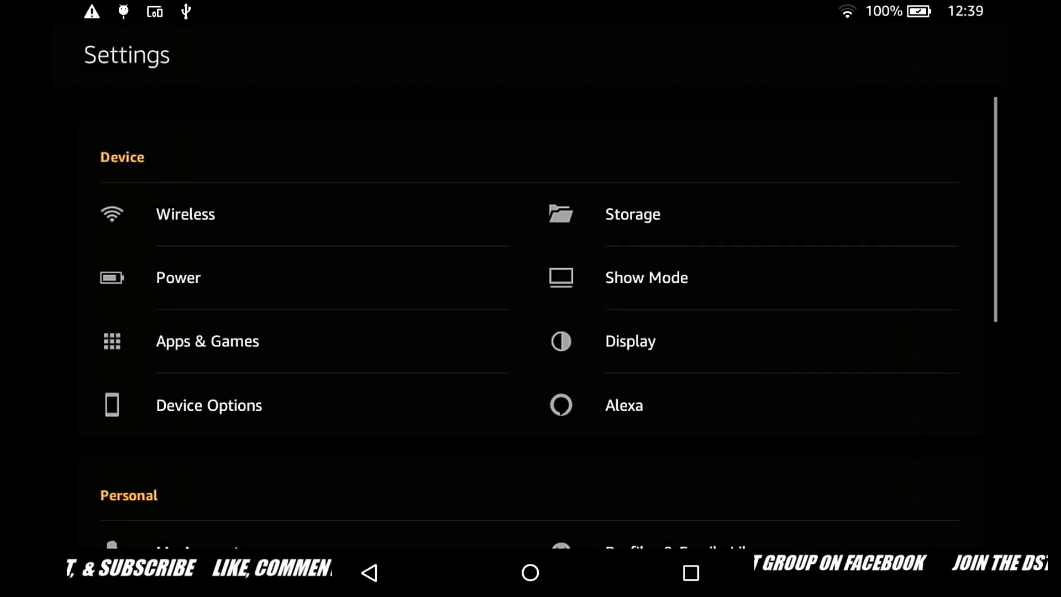
scroll(531, 331, down, 3)
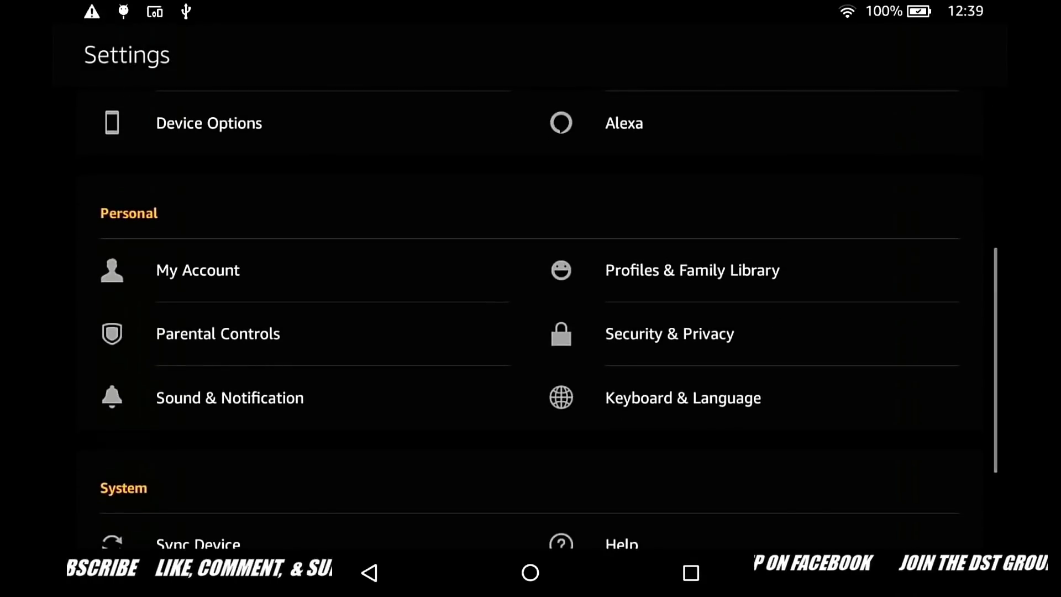
- Enable Apps from Unknown Sources under Security & Privacy, accept the warning, and return home
click(670, 334)
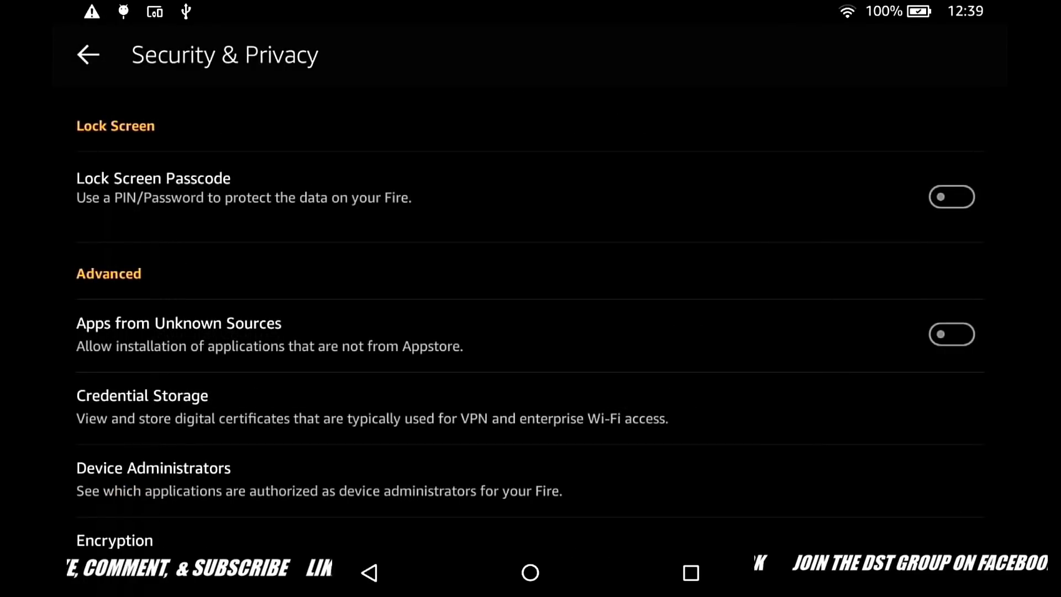
click(951, 335)
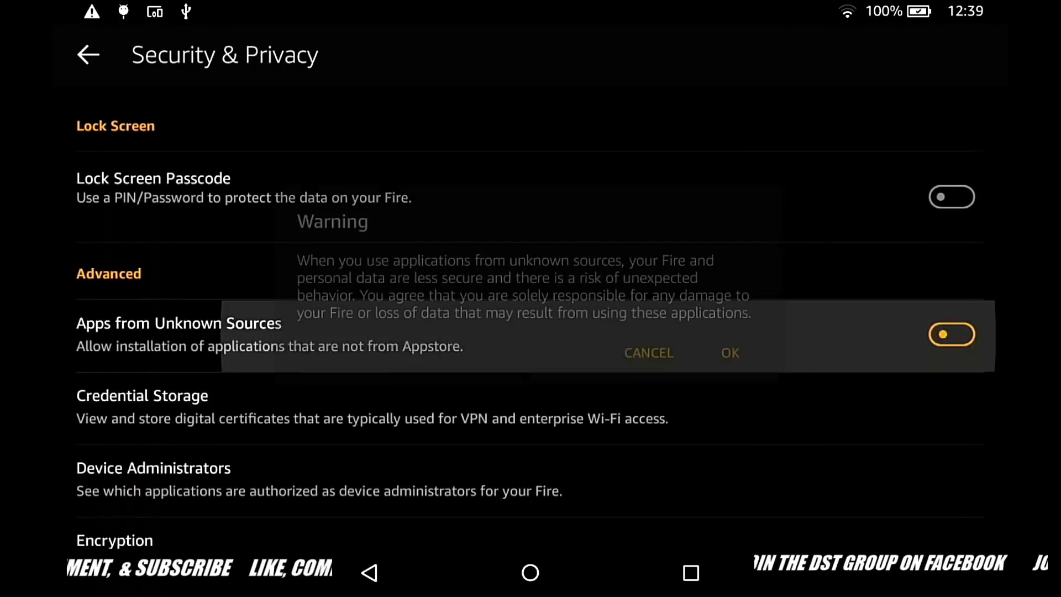
click(745, 359)
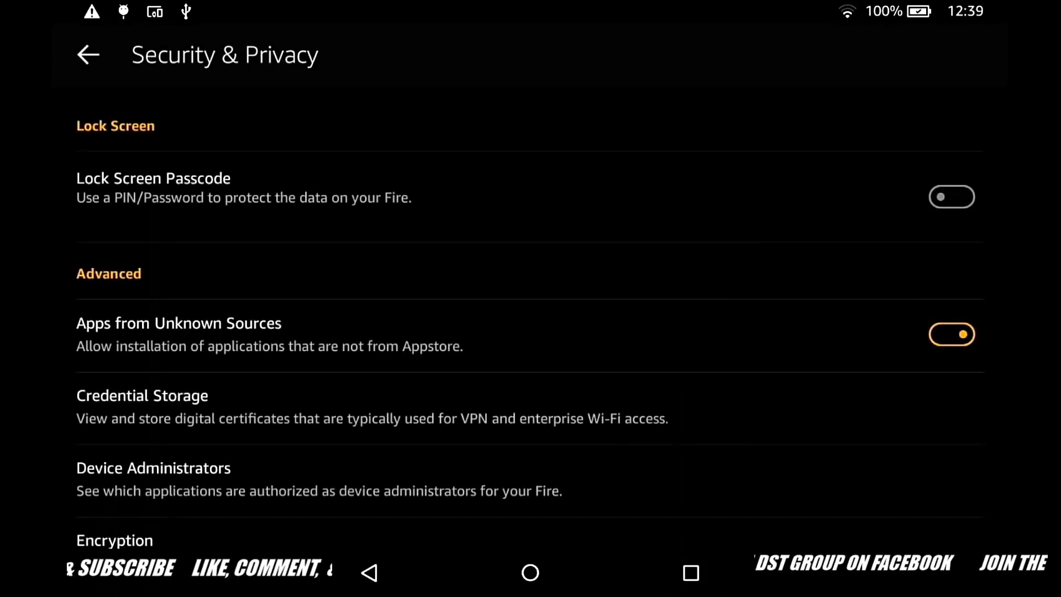
click(530, 573)
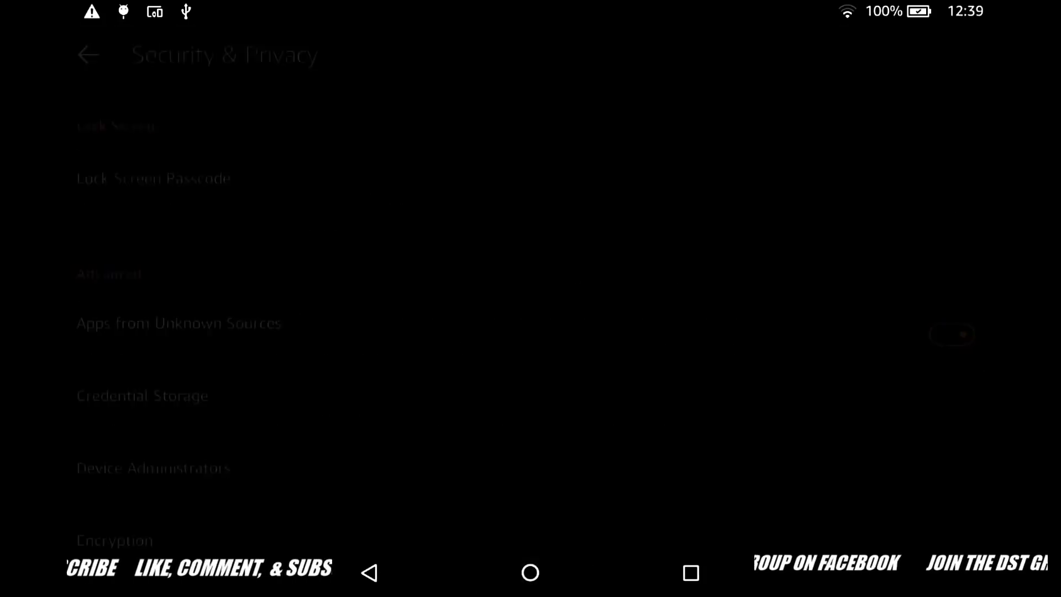
scroll(531, 323, up, 5)
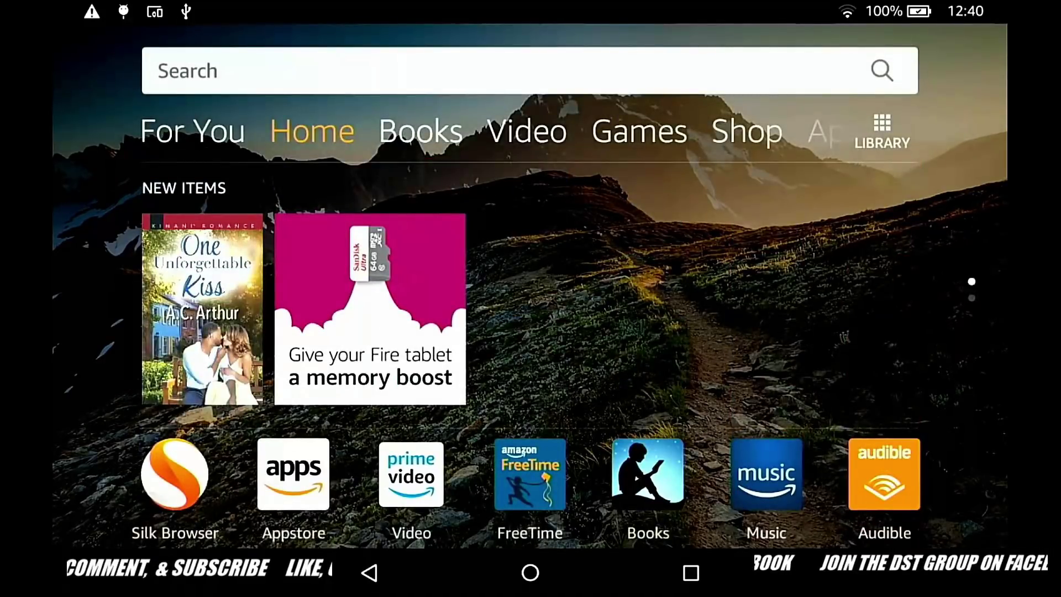
- Load get.filelinked.com in Silk Browser to download the FileLinked APK
click(174, 475)
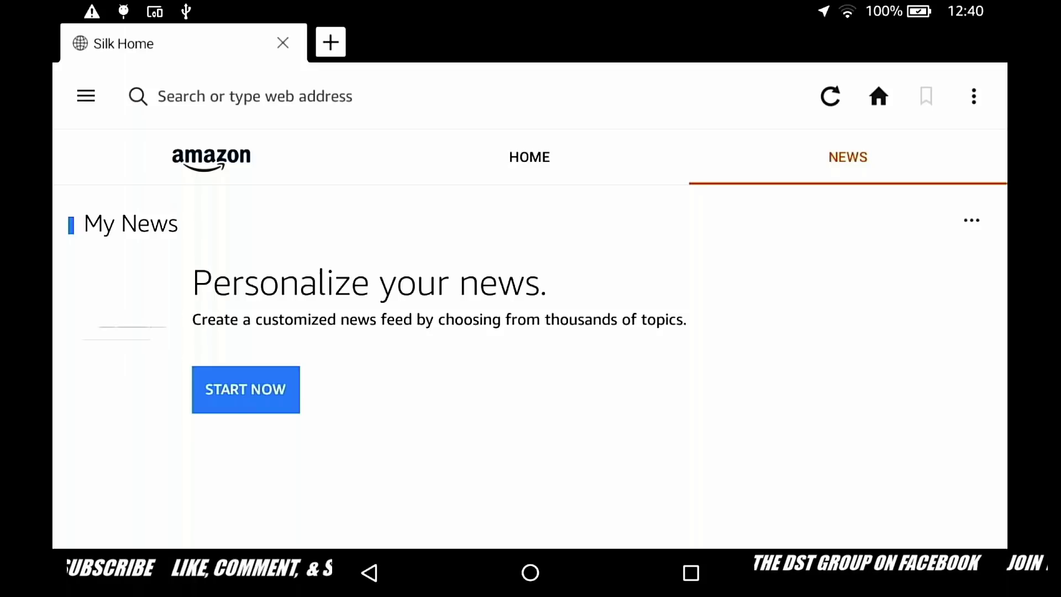
click(254, 96)
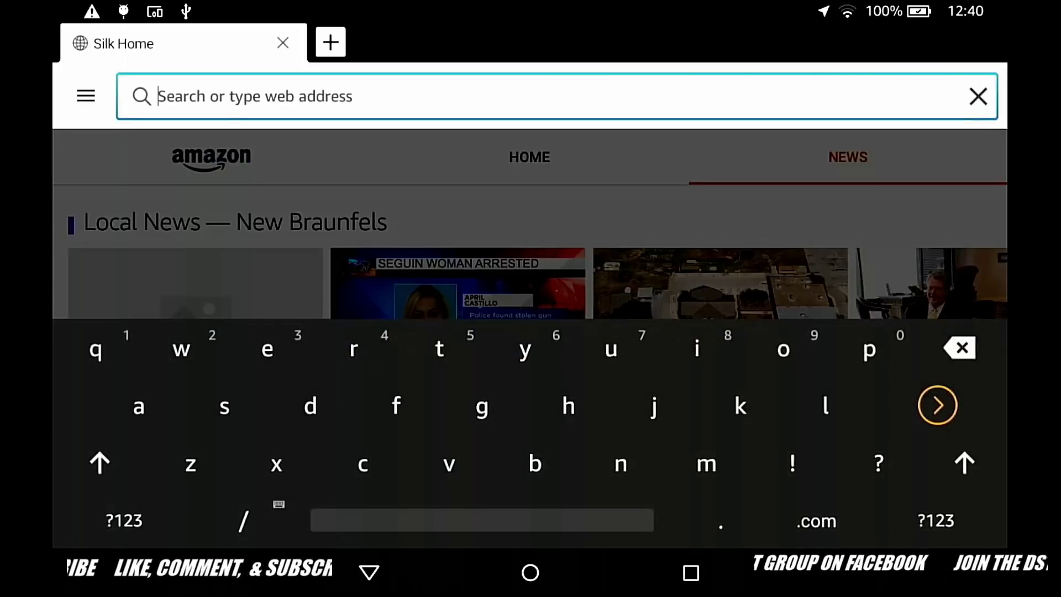
text(get)
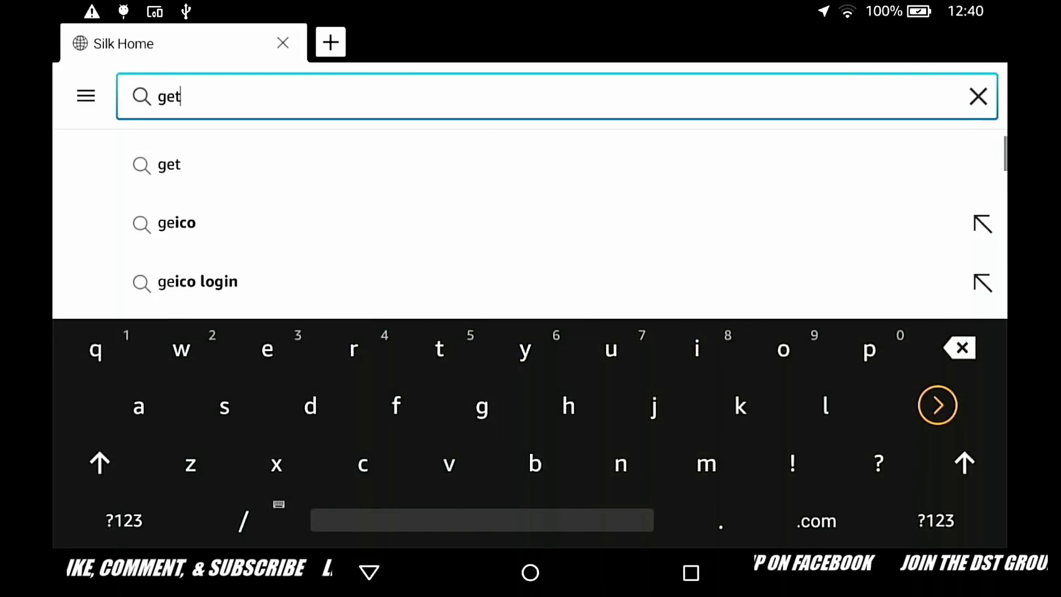
text(.fi)
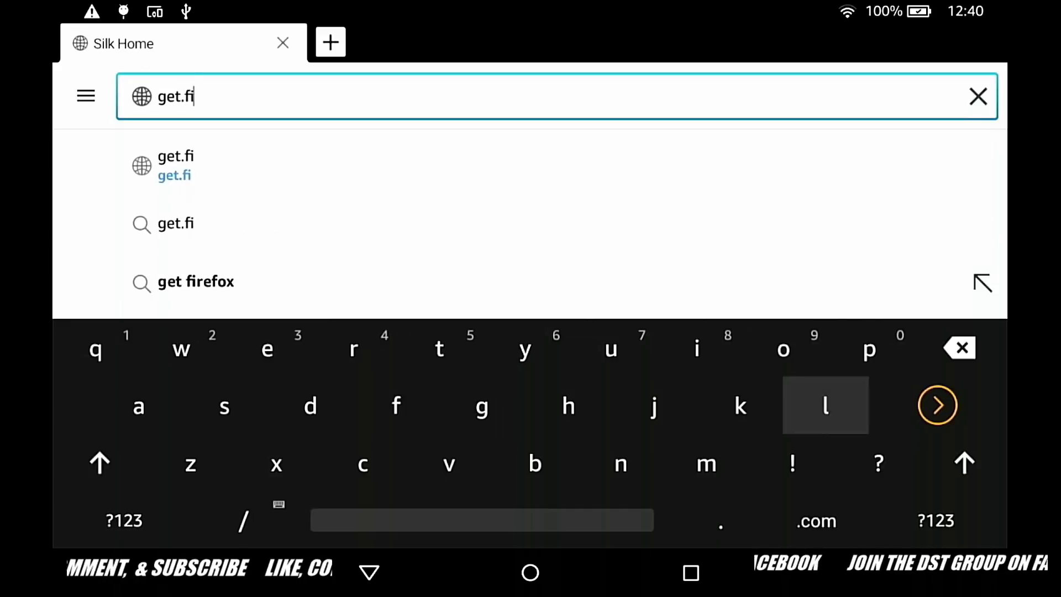
text(lelink)
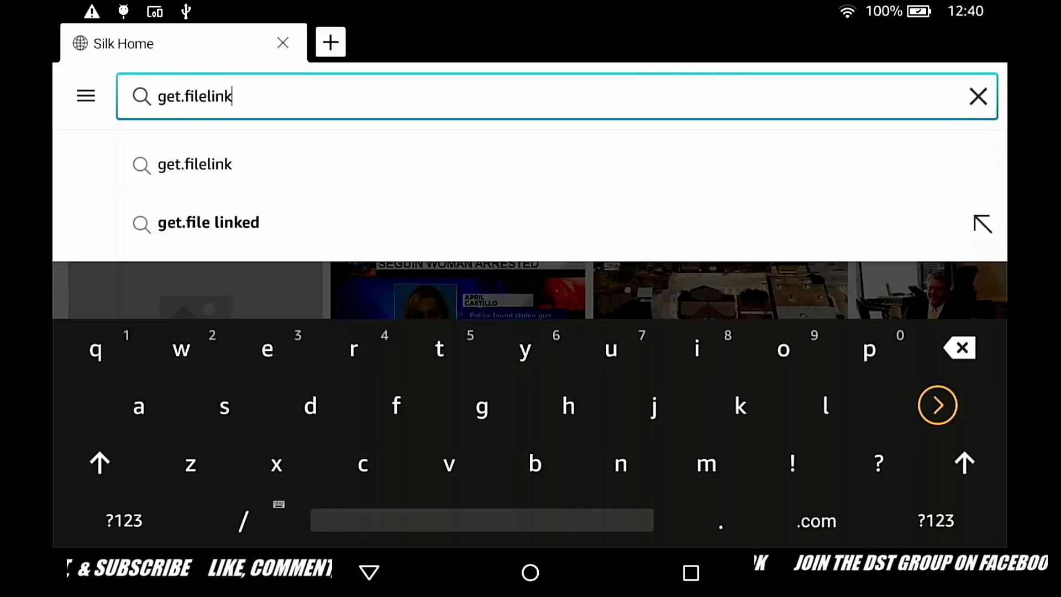
text(ed.)
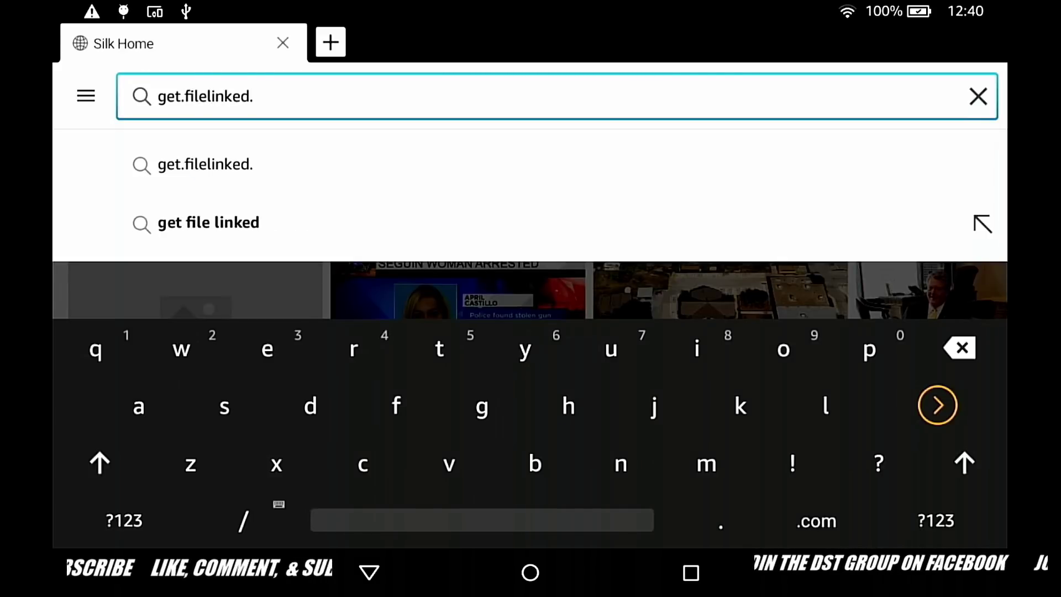
text(com)
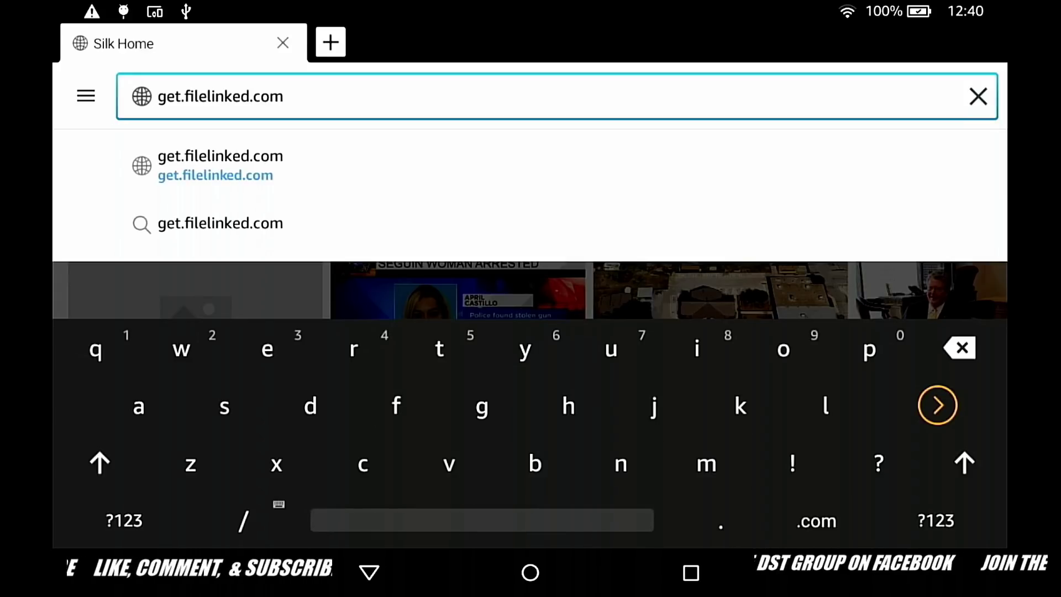
key(Return)
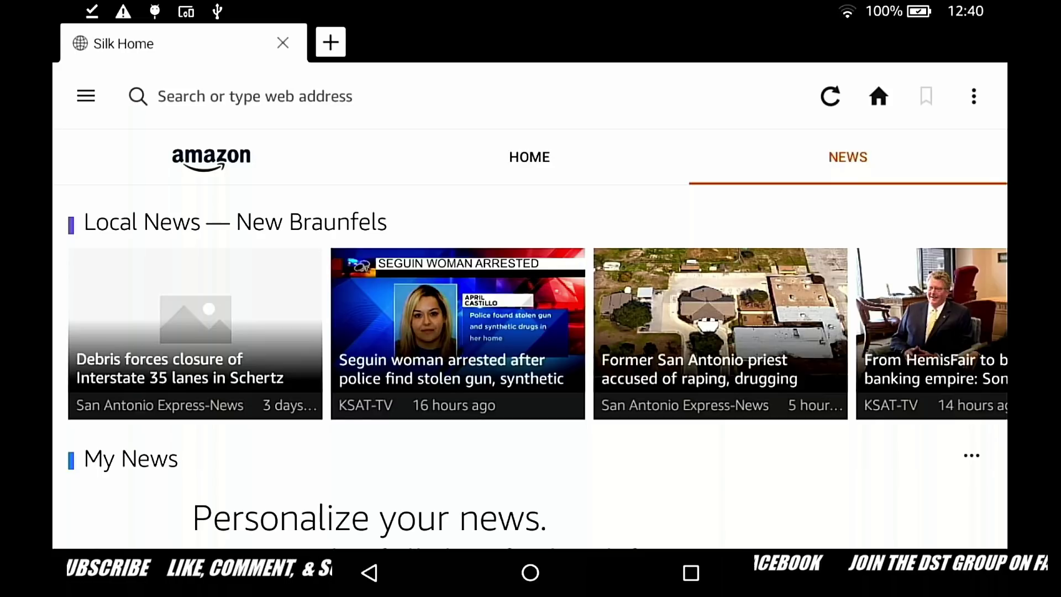
- Install FileLinked from the downloaded com.aot.filelinked.apk in Silk's Downloads
click(974, 96)
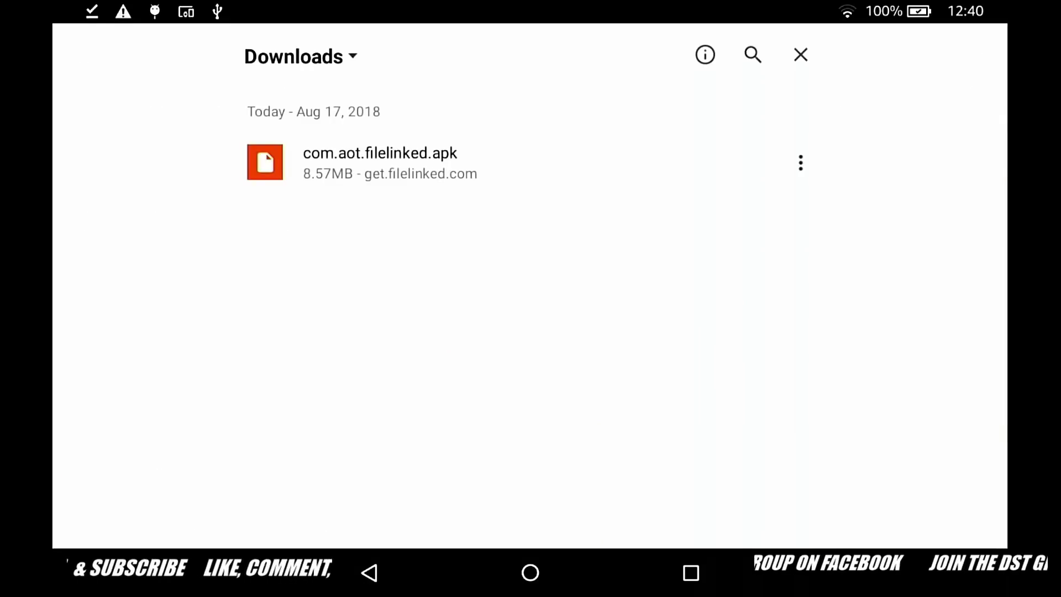
click(379, 162)
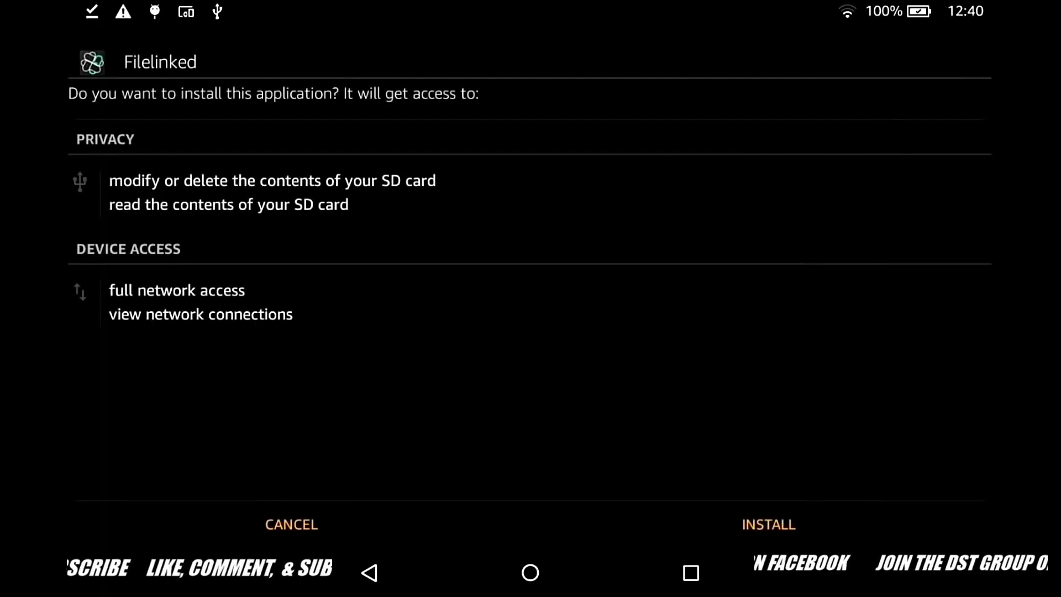
click(768, 524)
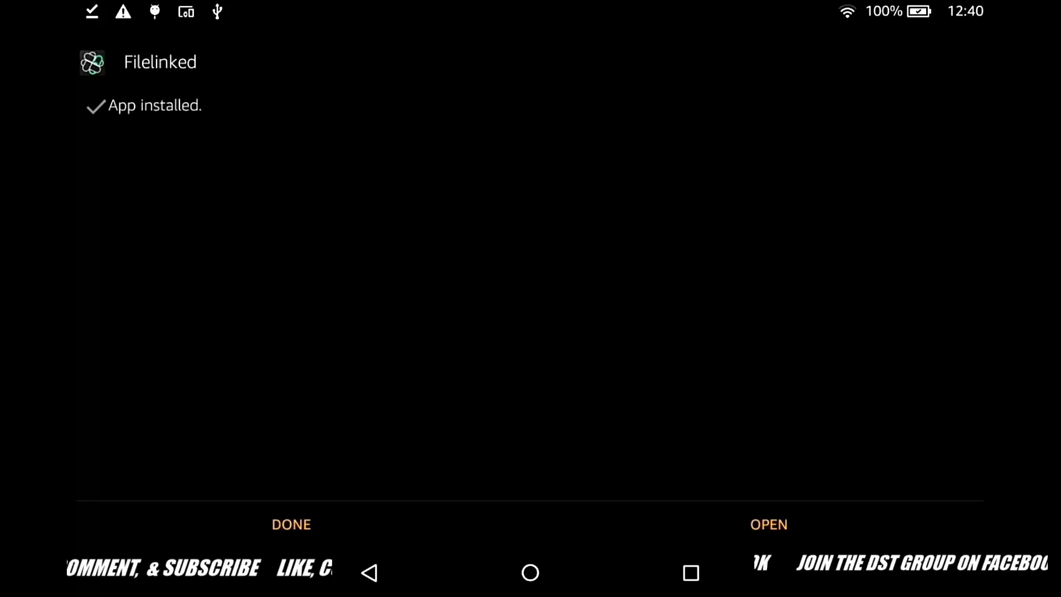
click(290, 523)
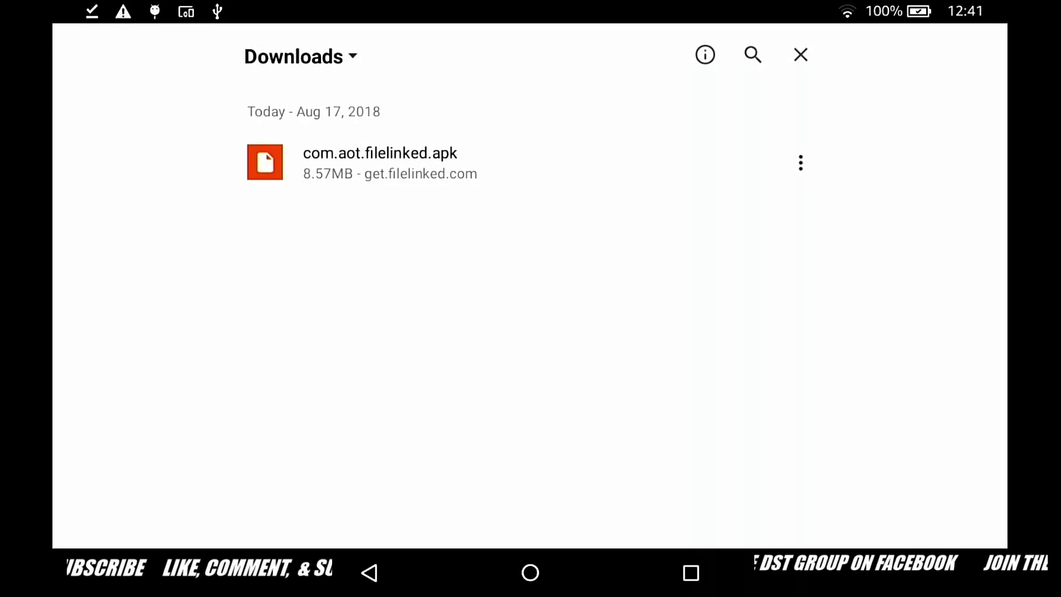
- Delete com.aot.filelinked.apk from Downloads and bring up the recent apps
click(800, 163)
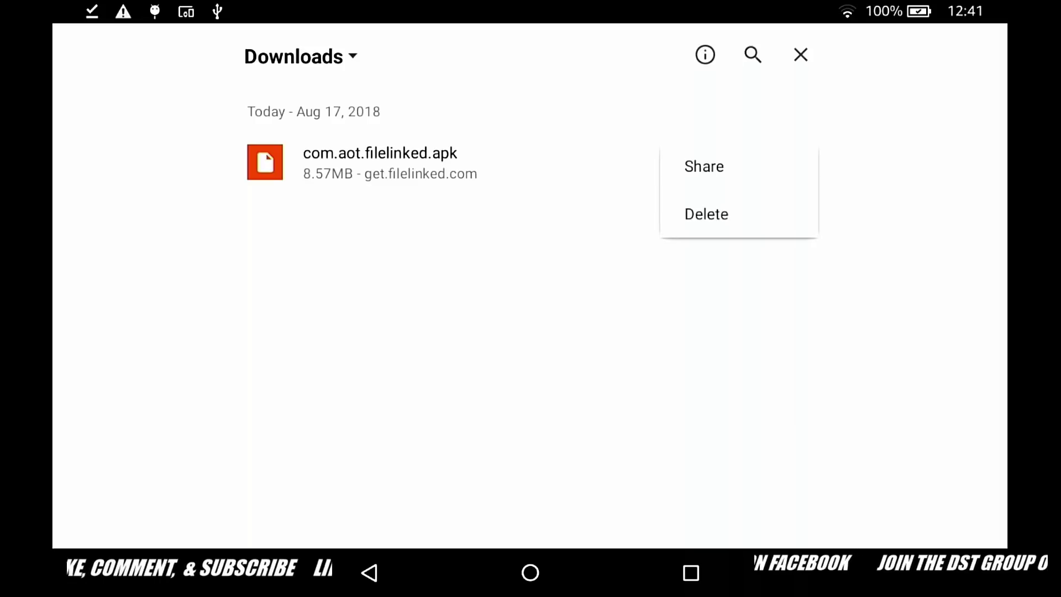
click(706, 214)
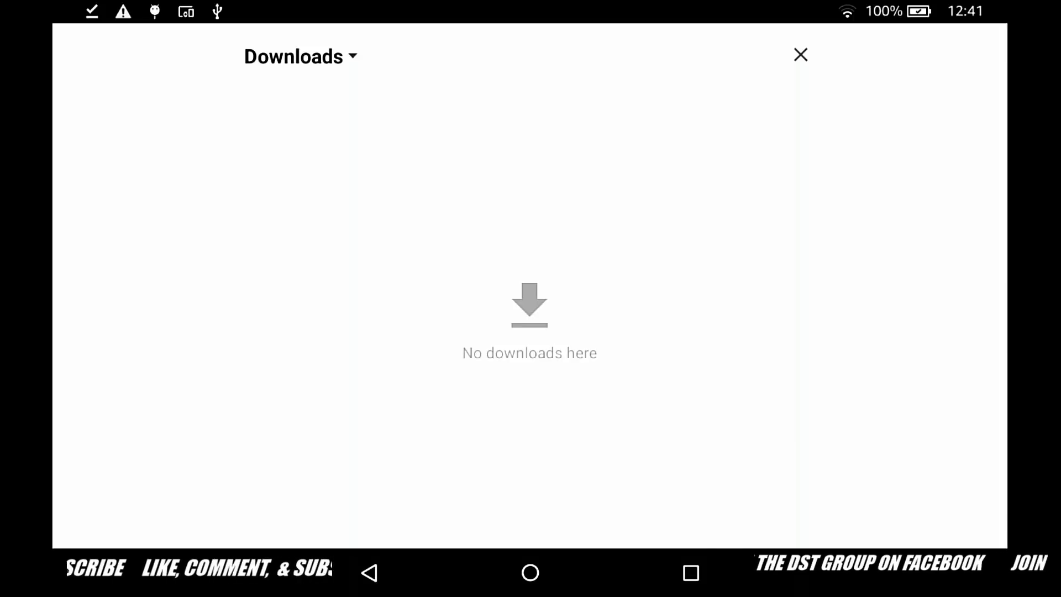
click(691, 572)
- Swipe away the Silk Browser and Settings cards in Recents
drag(531, 456, 953, 456)
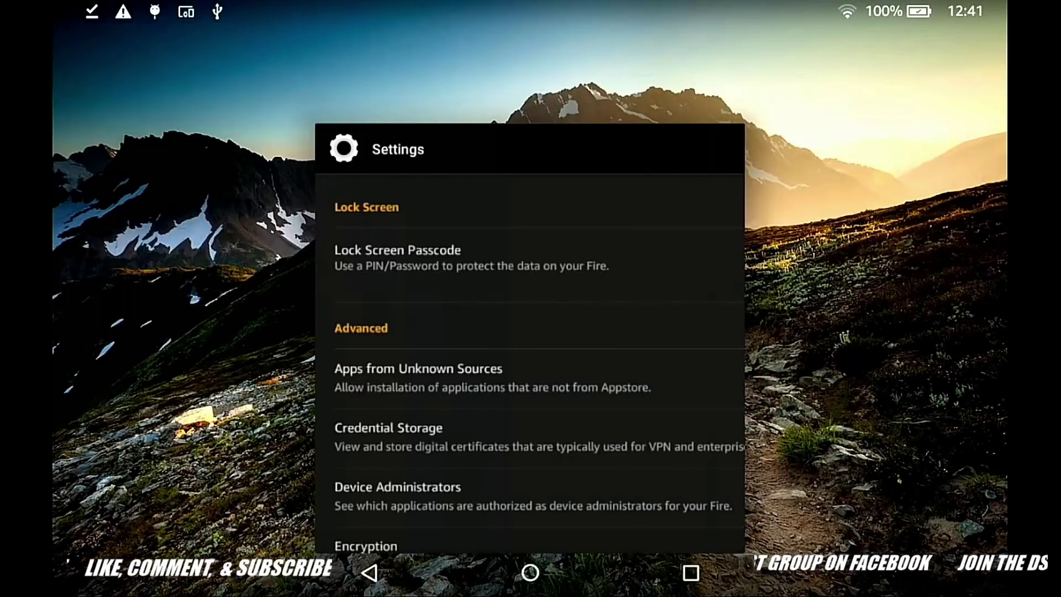
drag(530, 373, 953, 374)
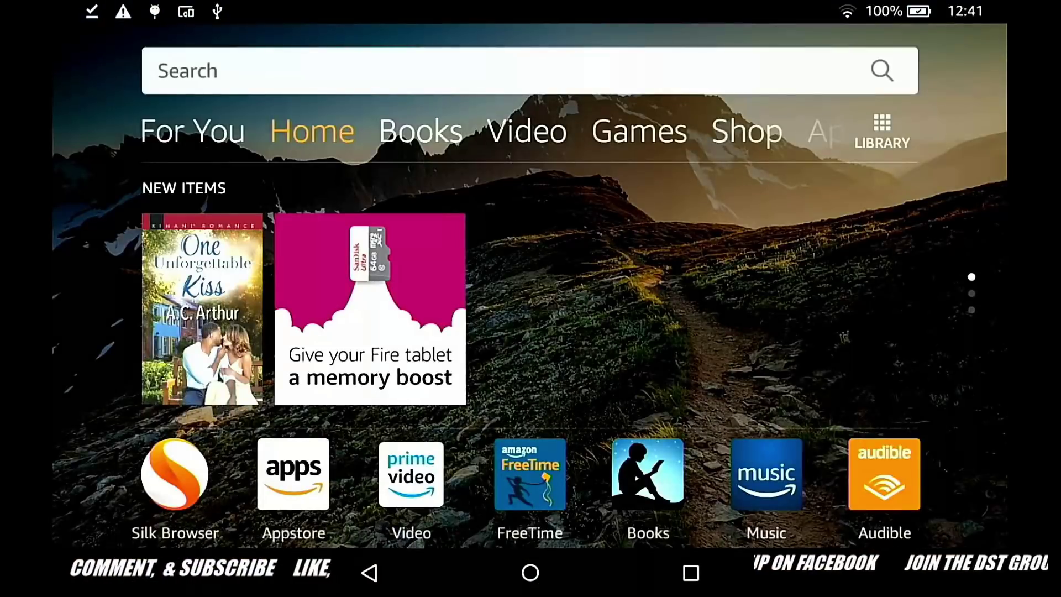
scroll(531, 332, down, 10)
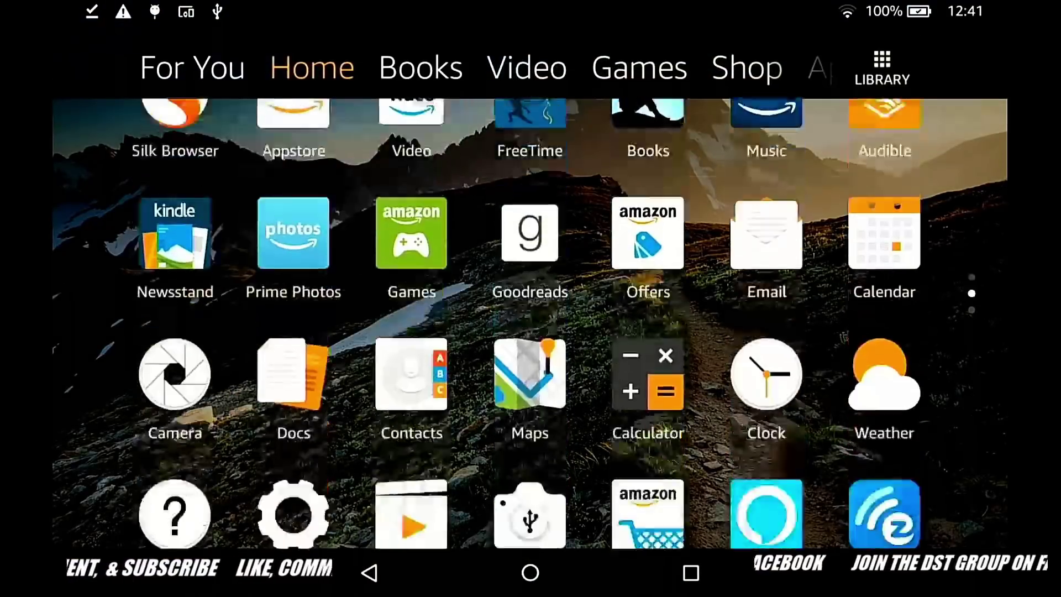
scroll(531, 332, down, 5)
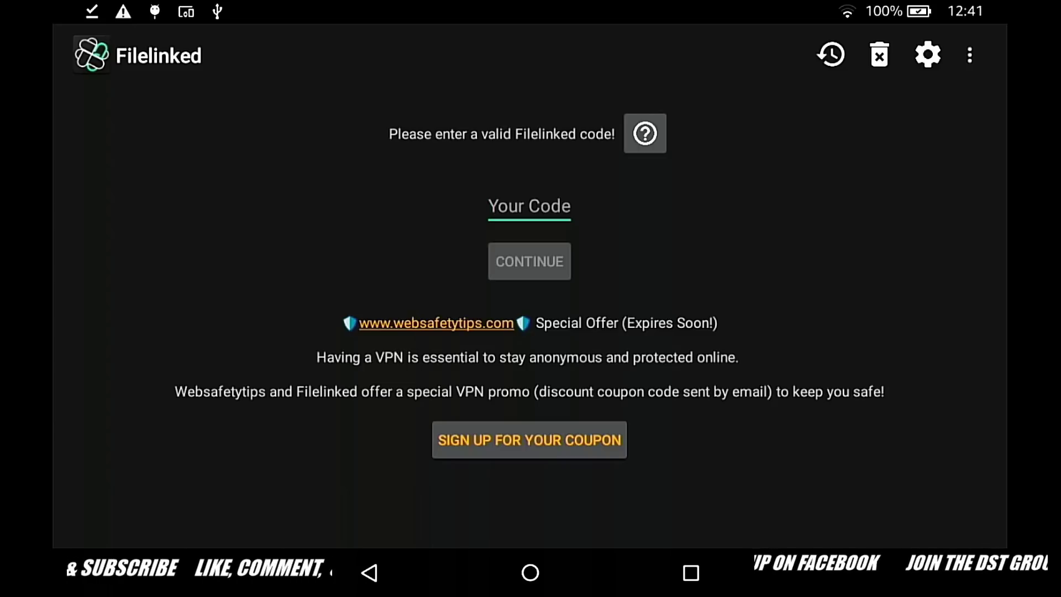
- Switch off ads in Filelinked's Options dialog
click(927, 54)
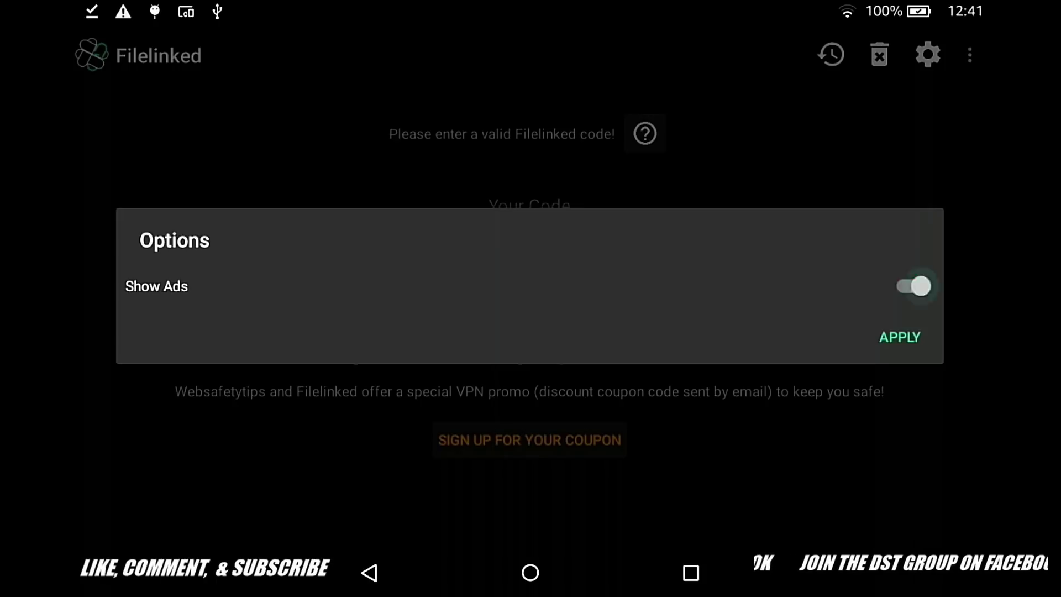
click(912, 286)
click(899, 337)
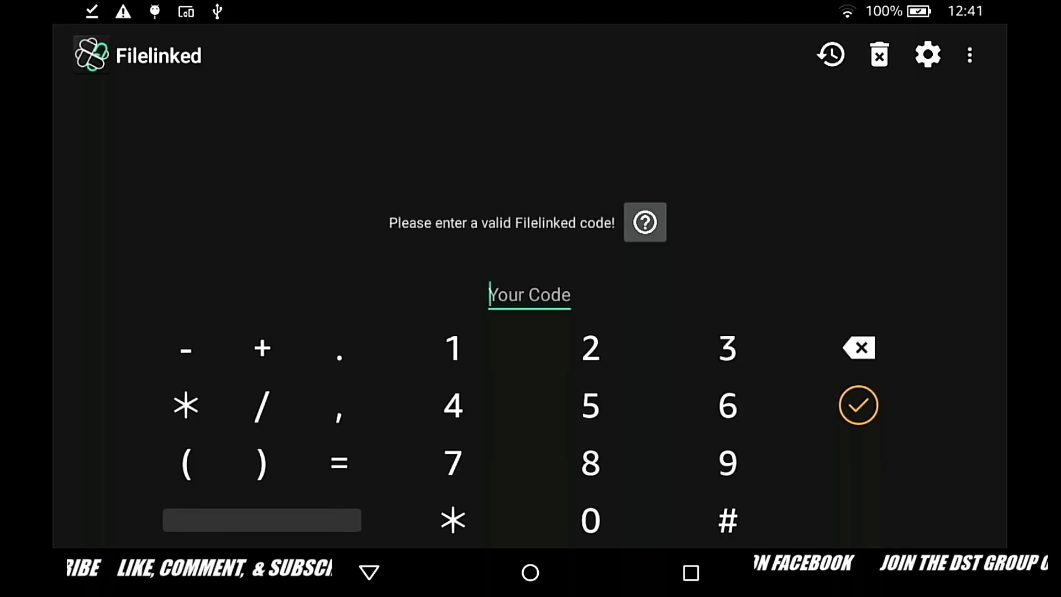
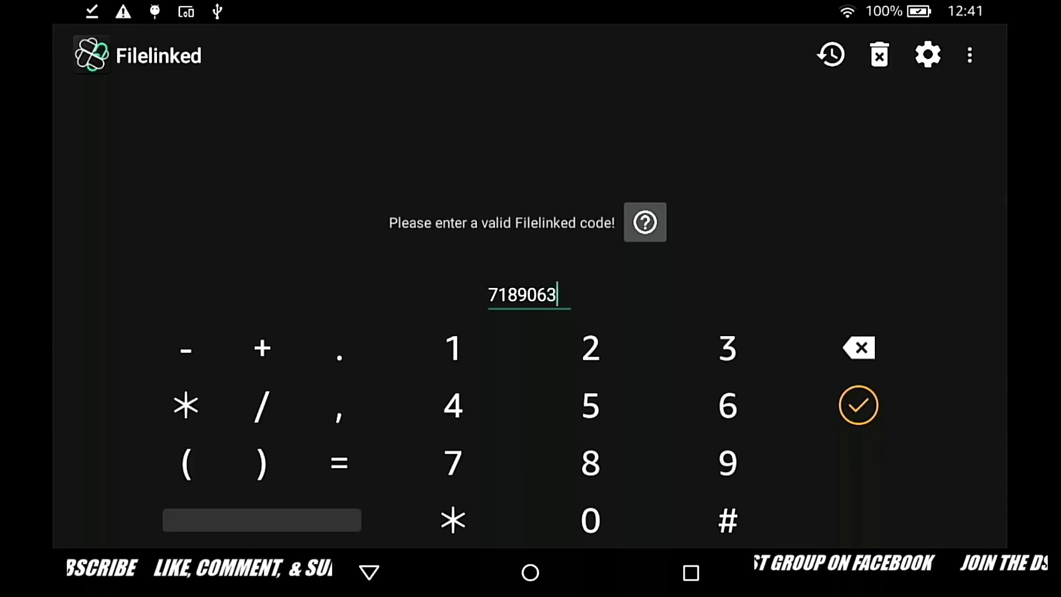
key(Return)
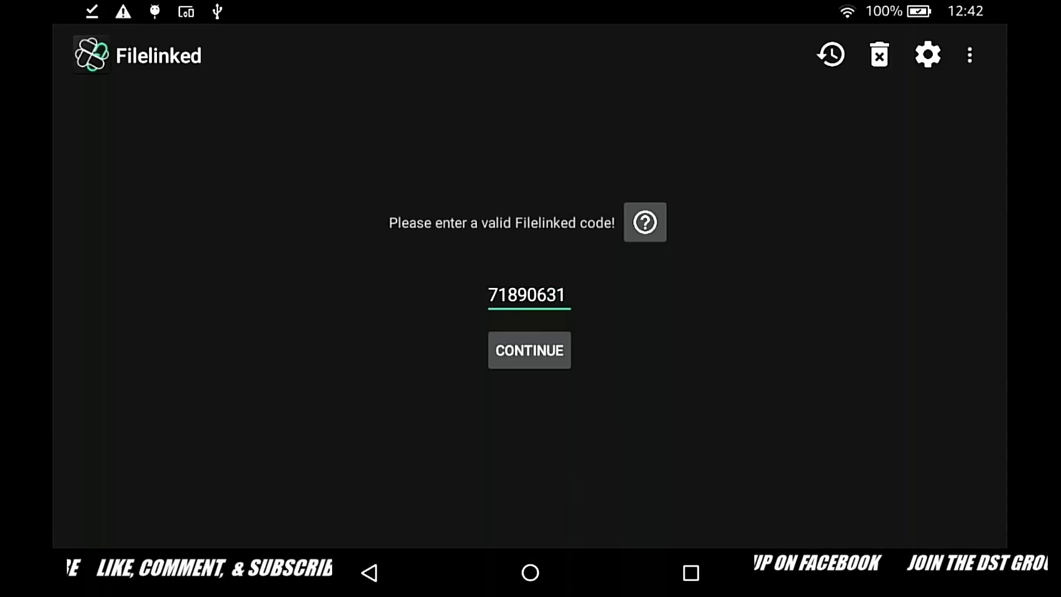
click(529, 350)
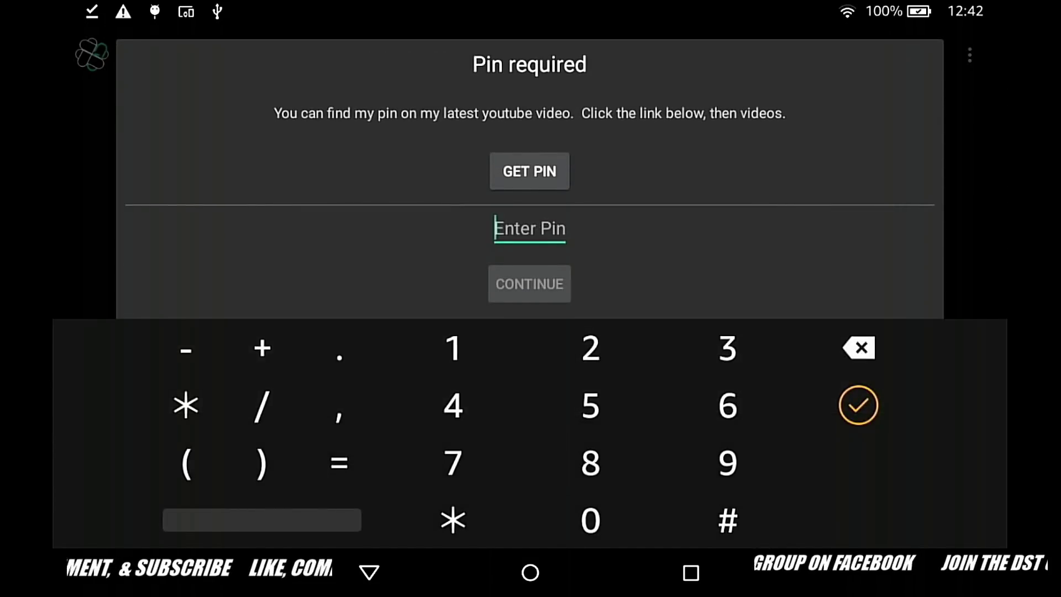
click(857, 406)
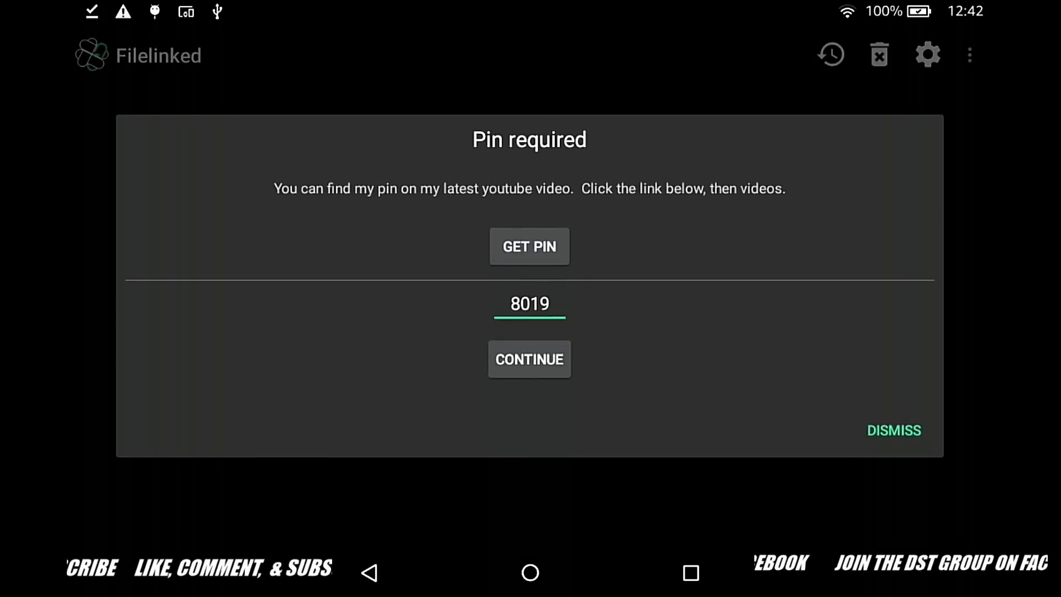
click(528, 359)
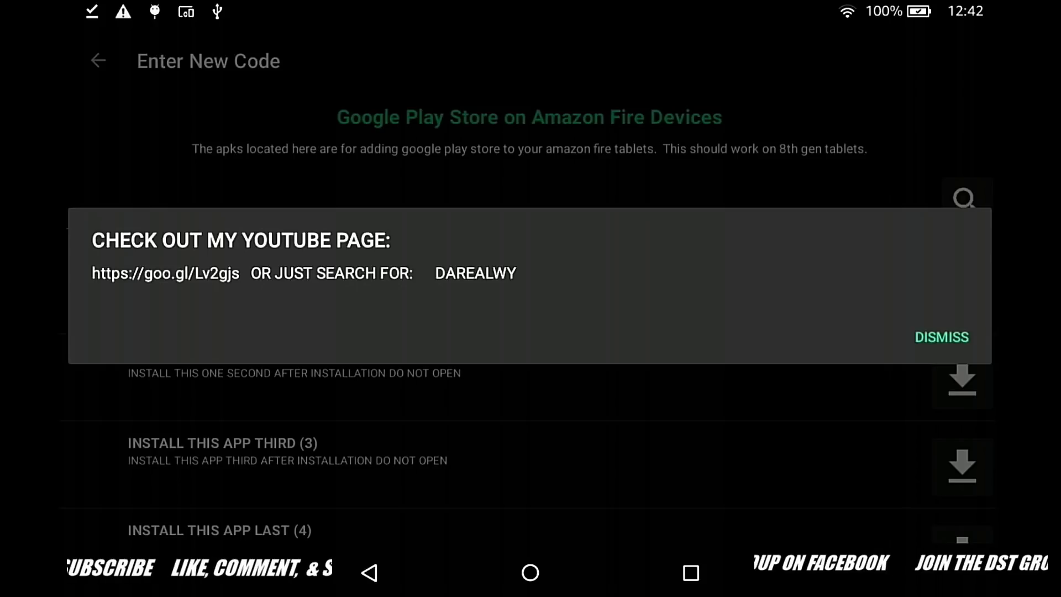
- Dismiss the YouTube popup and start downloading the INSTALL THIS APP files
click(942, 337)
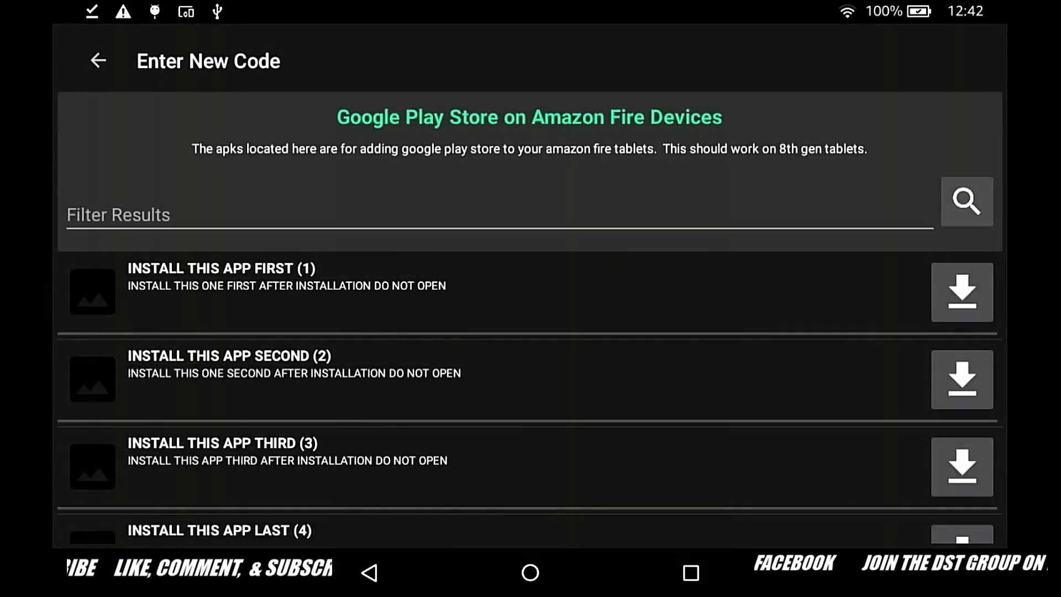
scroll(531, 332, down, 2)
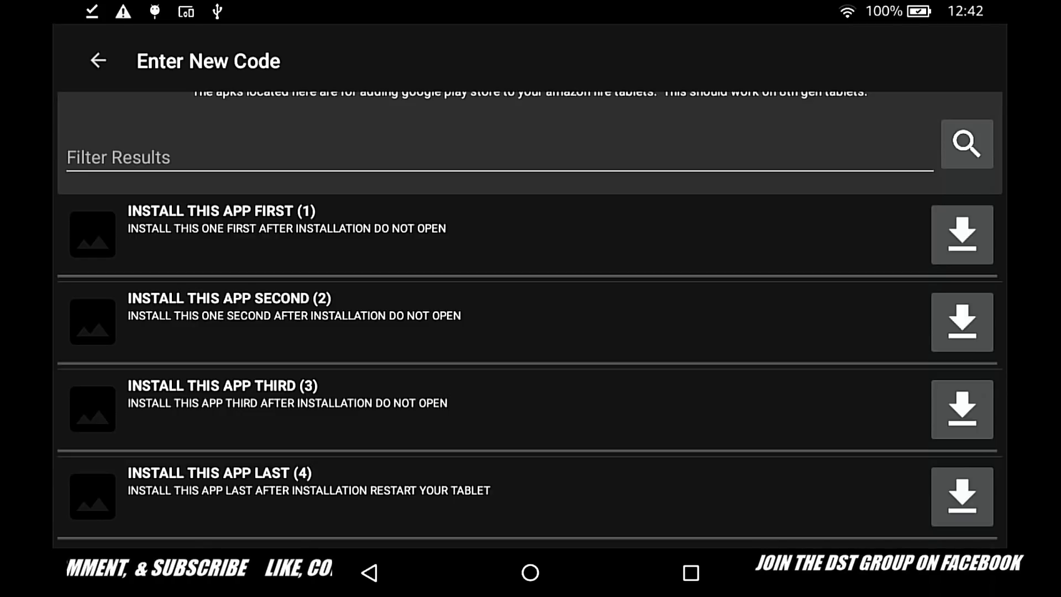
click(963, 234)
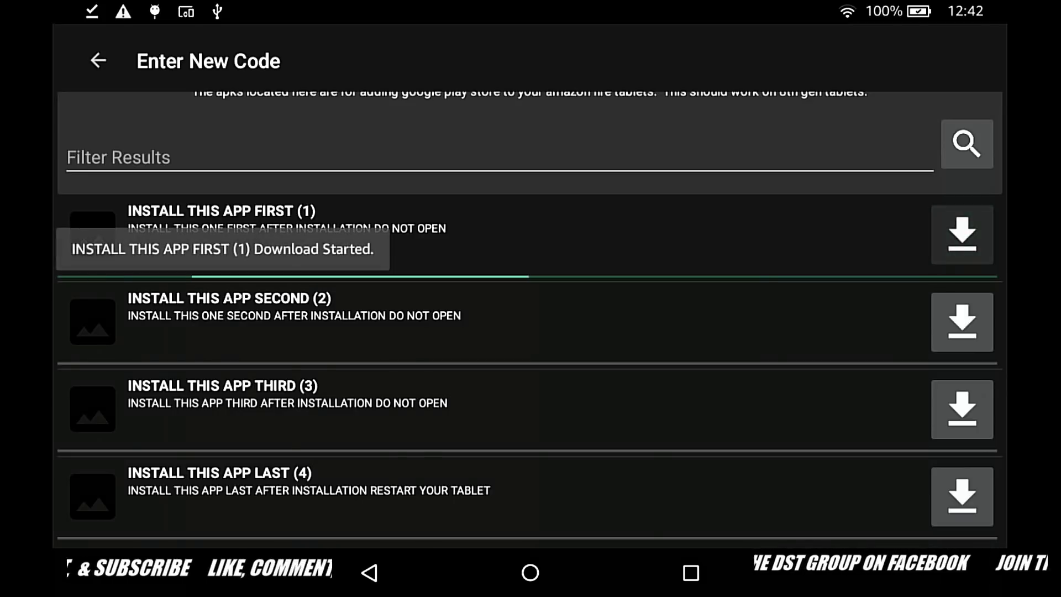
click(963, 322)
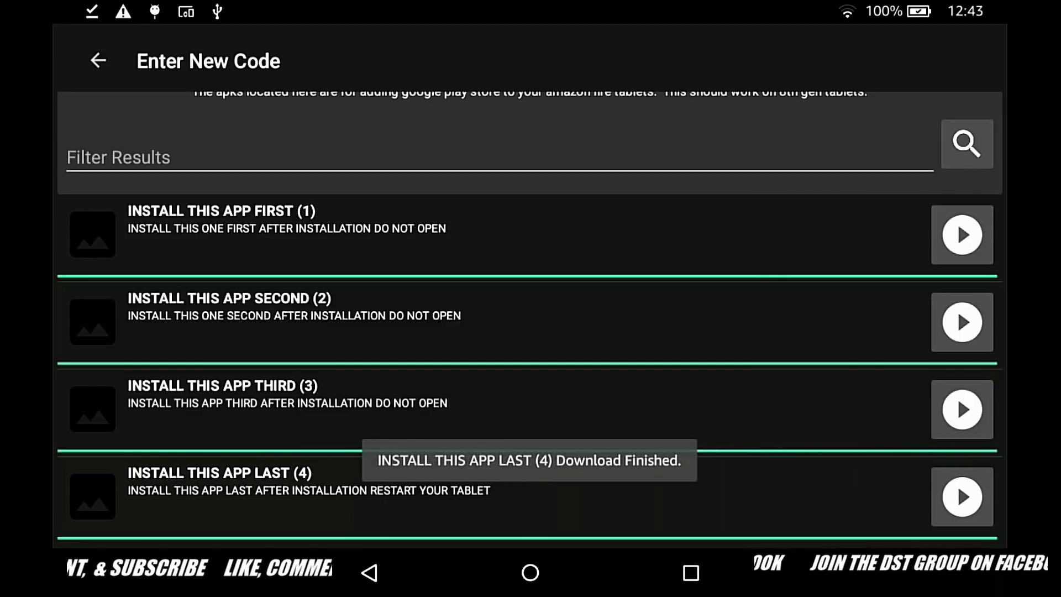
- Install Google Services Framework from row 1, stepping through its permission list
click(963, 235)
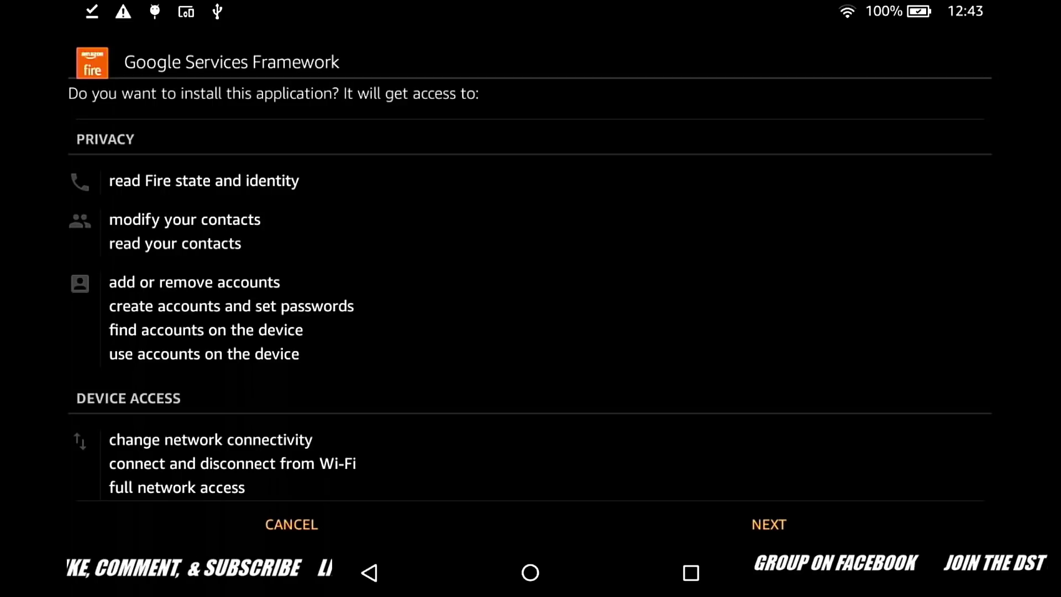
click(792, 525)
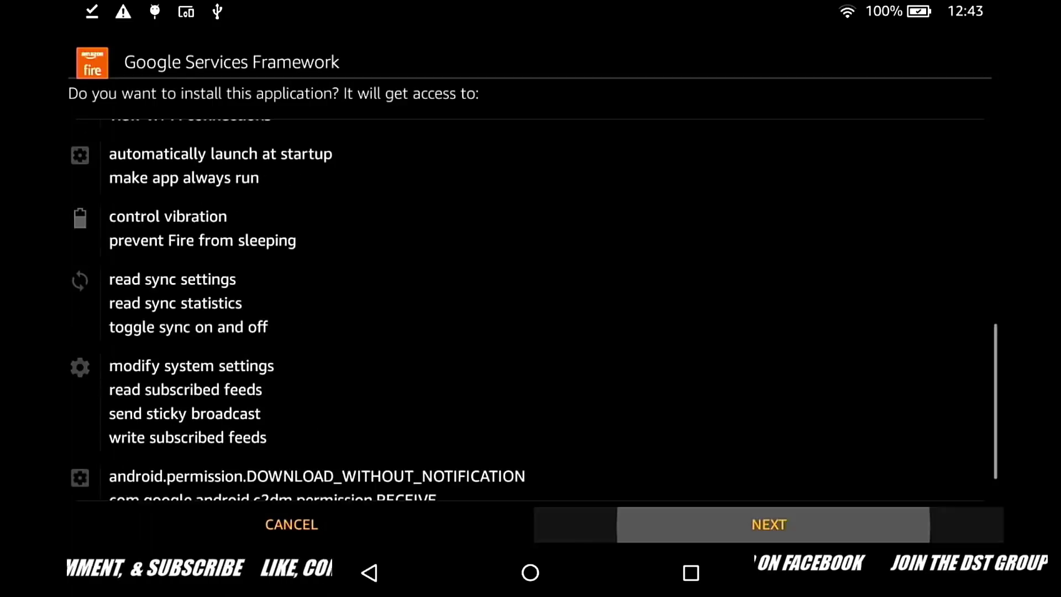
click(791, 524)
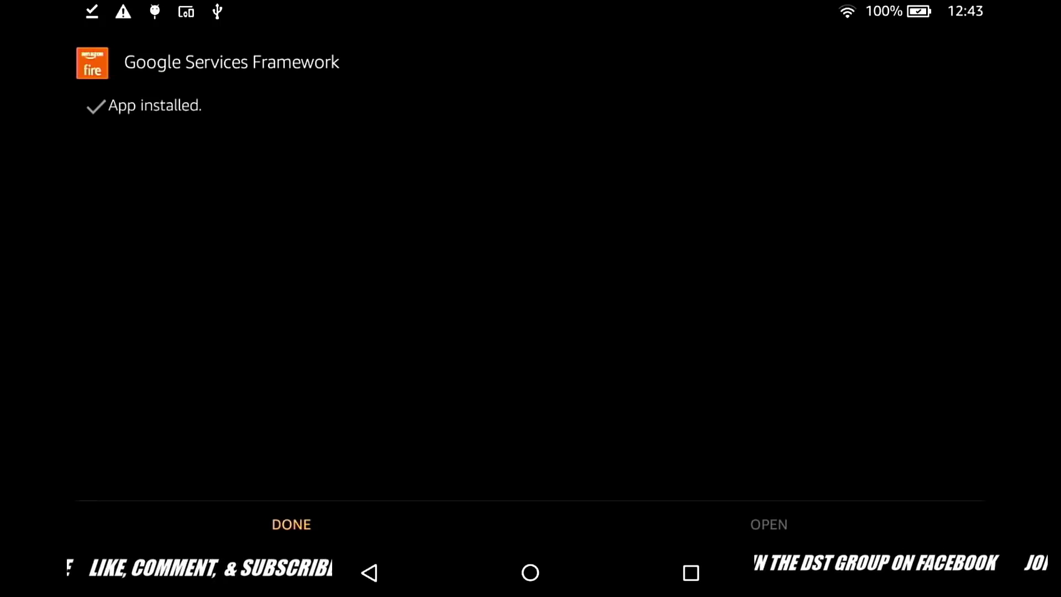
- Install Google Account Manager from row 2, tapping NEXT through its permissions
click(290, 524)
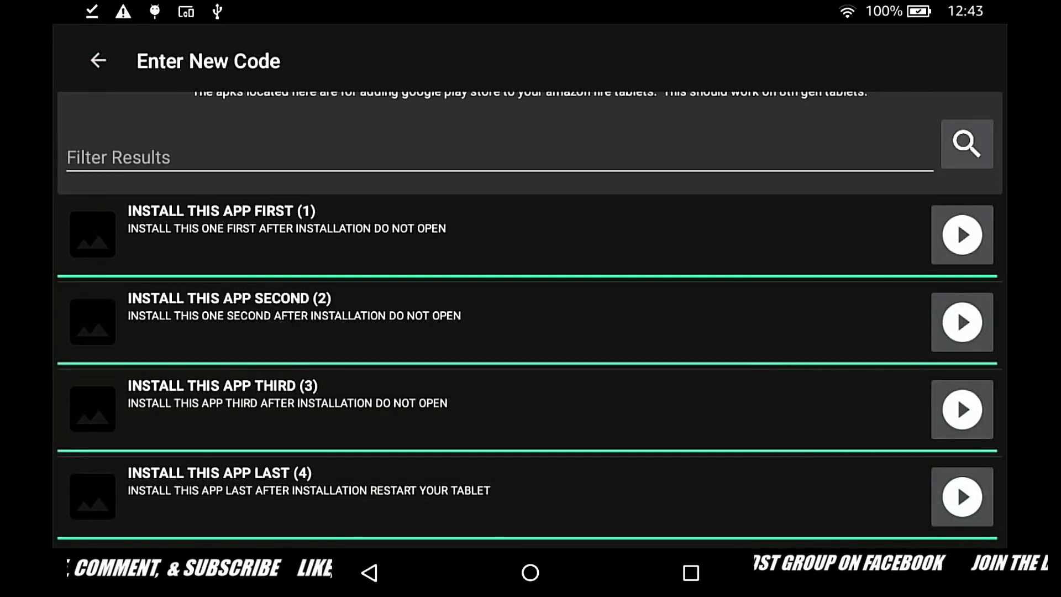
click(962, 321)
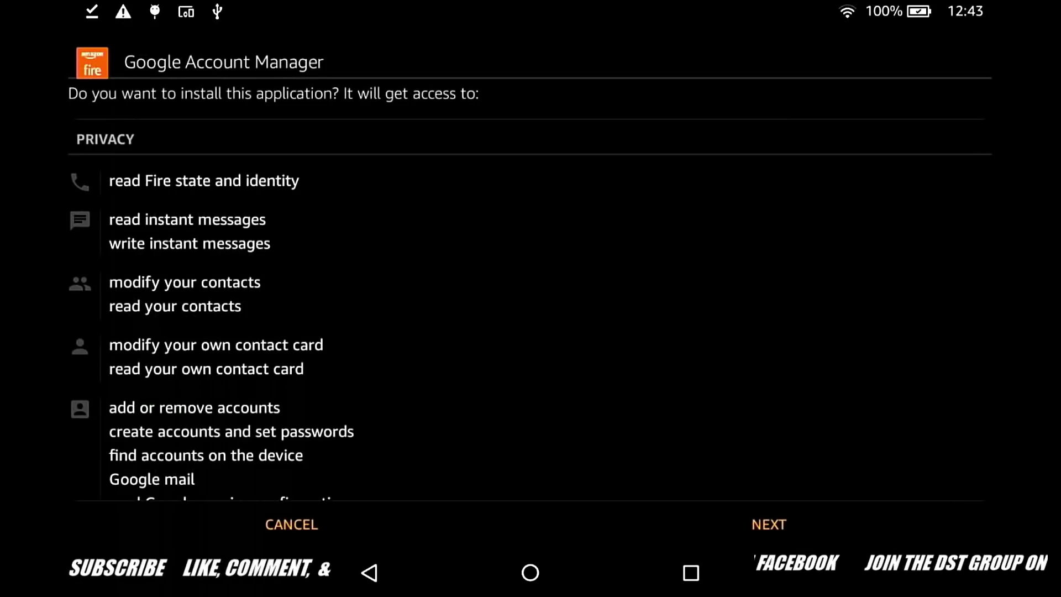
click(768, 524)
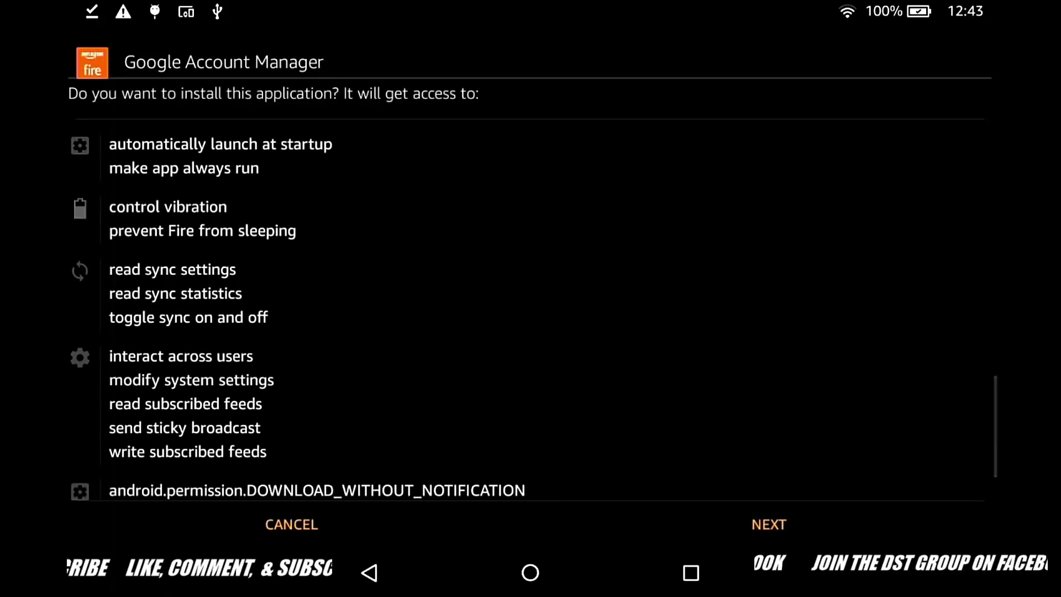
click(768, 524)
click(768, 524)
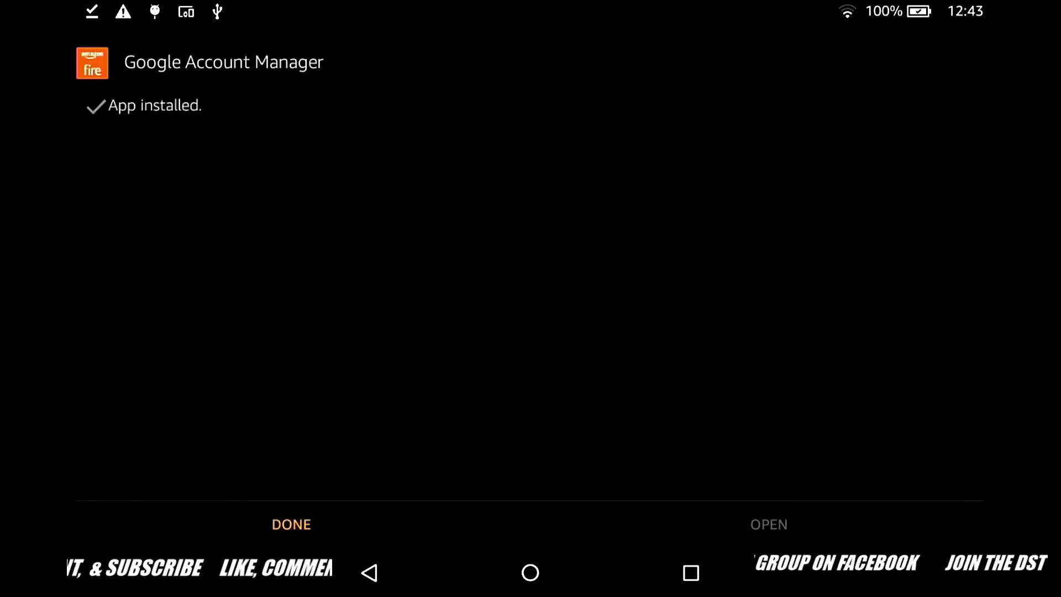
click(291, 524)
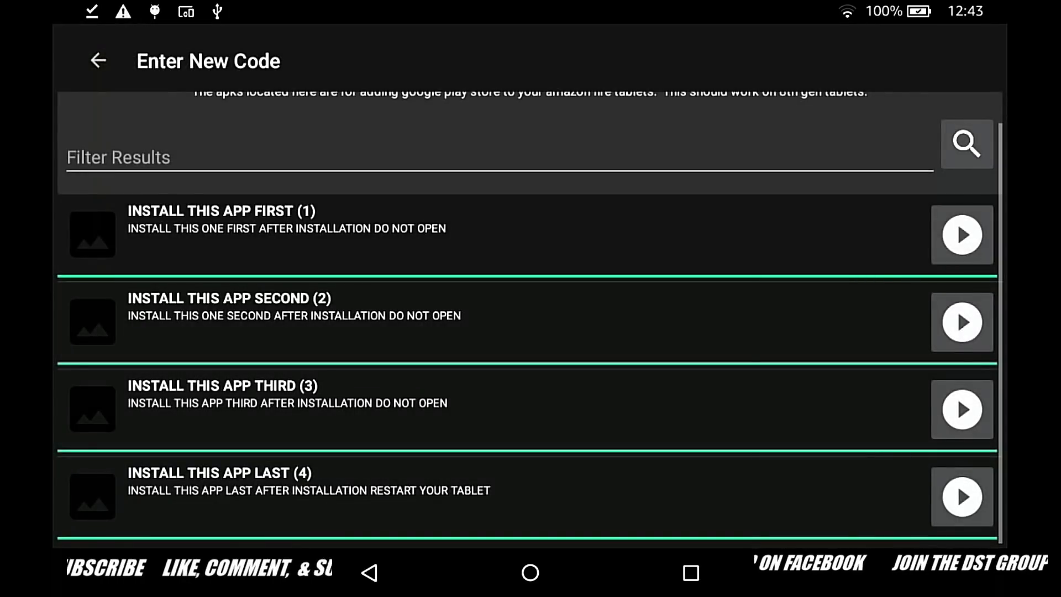
- Install Google Play services from row 3 of the Filelinked list
click(962, 409)
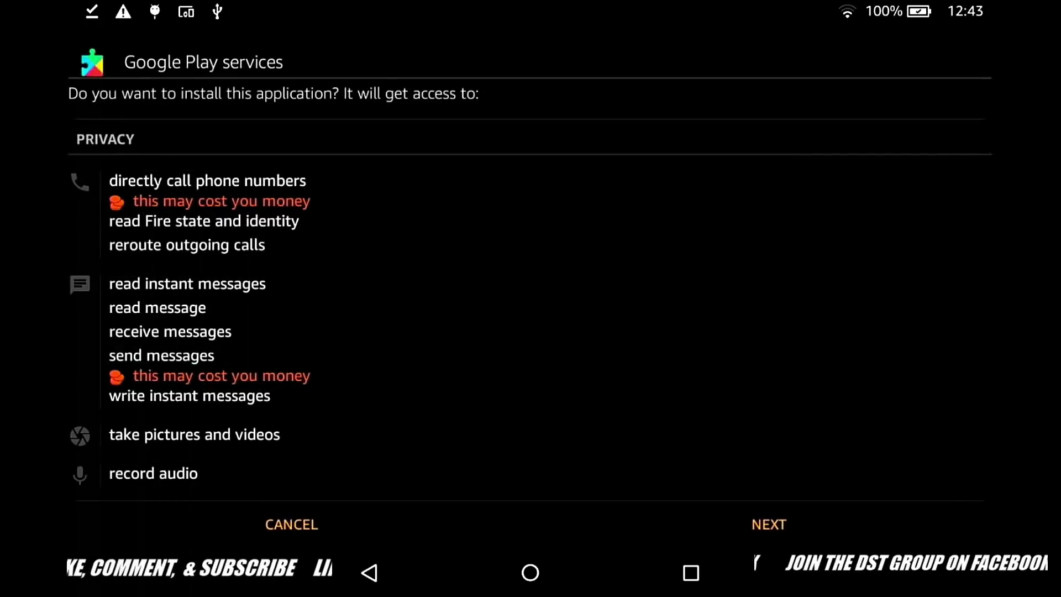
scroll(531, 307, down, 10)
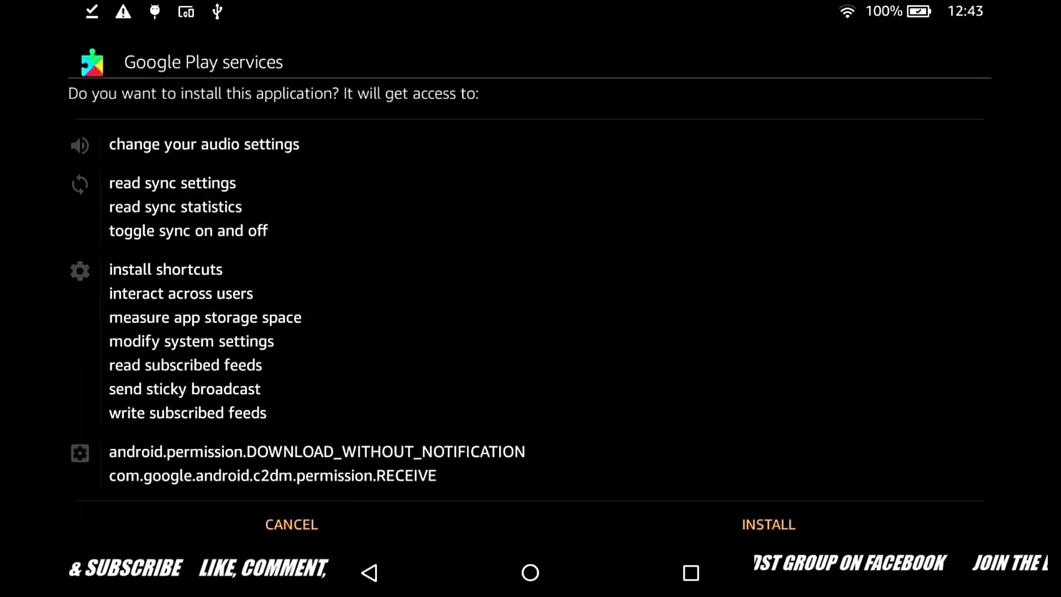
click(769, 524)
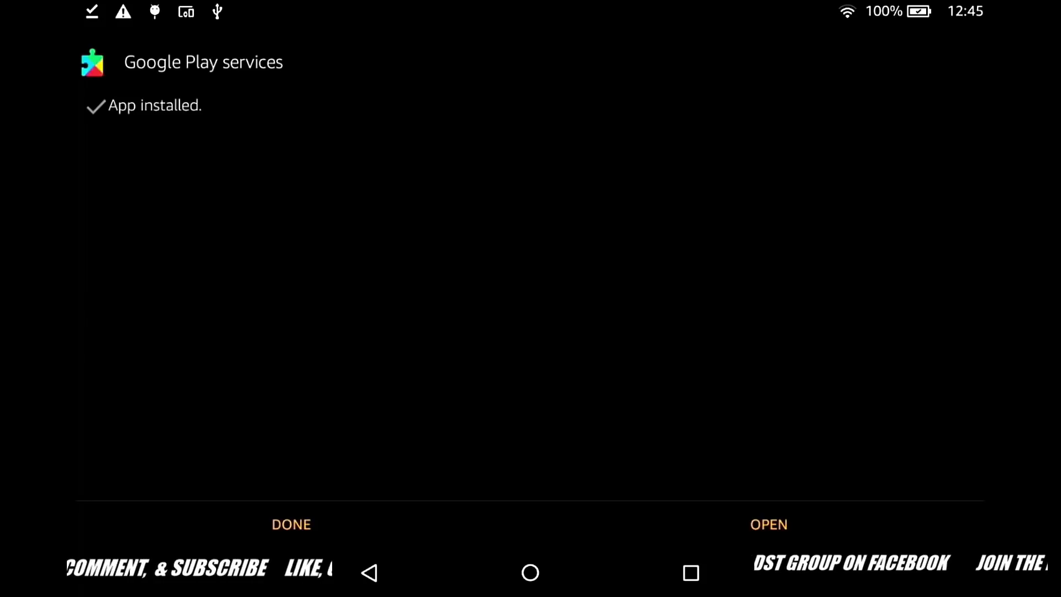
- Install Google Play Store from row 4, tapping NEXT, INSTALL, then DONE
click(291, 524)
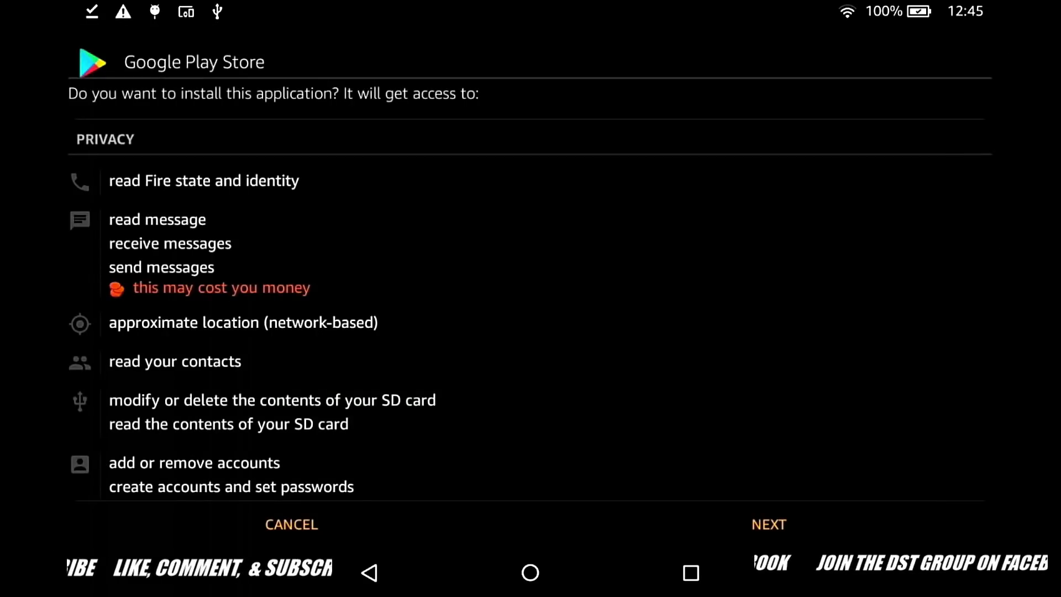
click(769, 525)
click(769, 524)
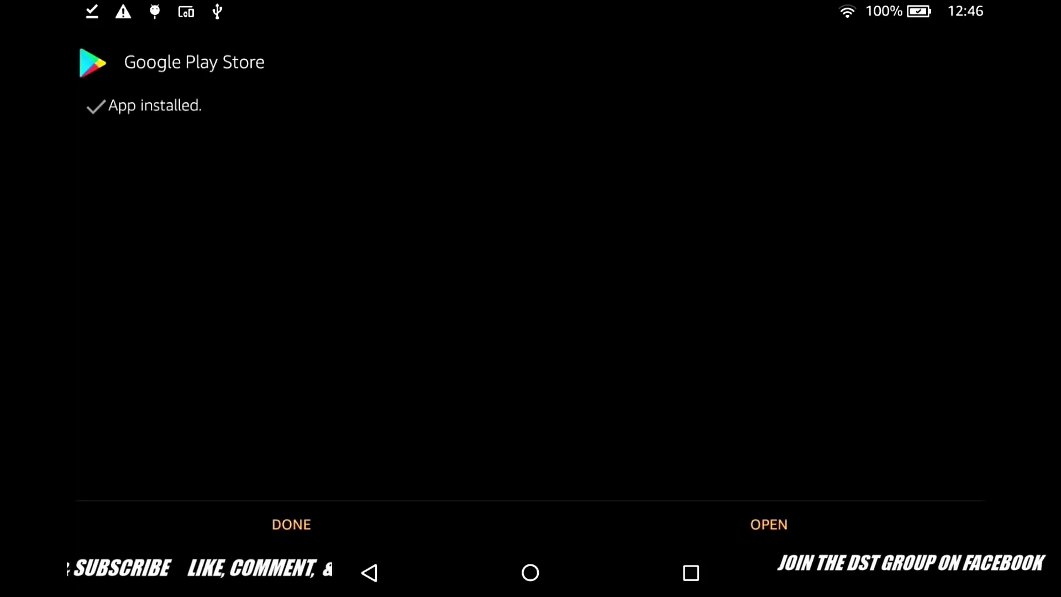
click(291, 523)
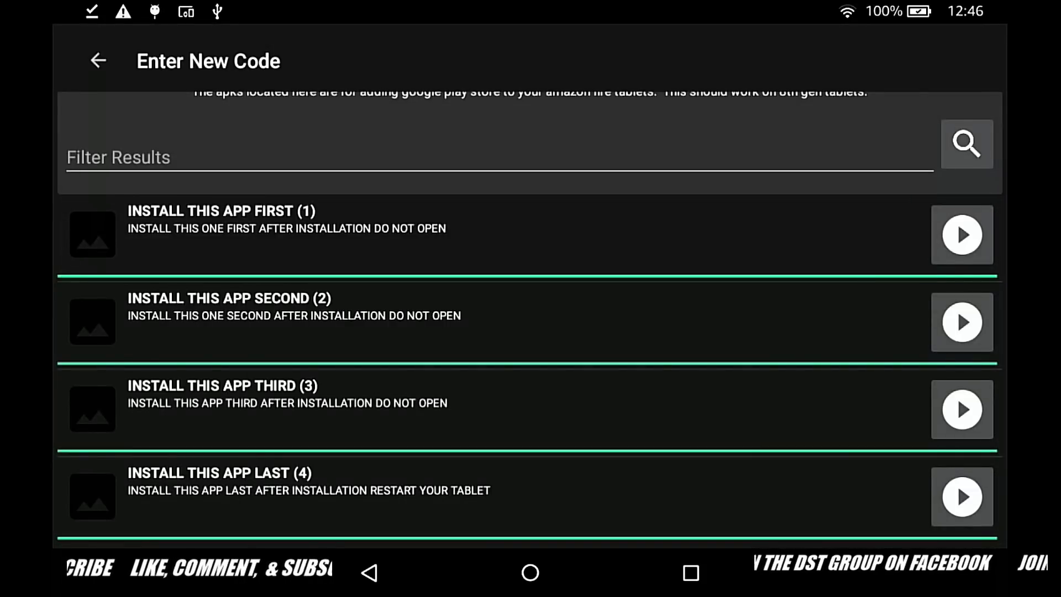
- Leave the current code's file list in Filelinked and confirm with YES
click(730, 498)
scroll(531, 332, up, 1)
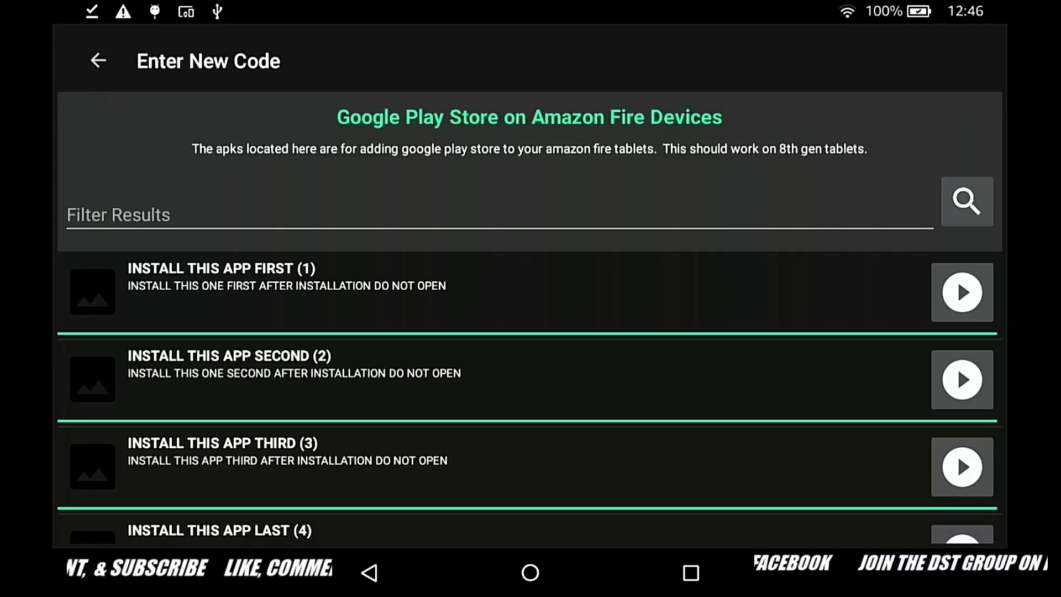
click(368, 572)
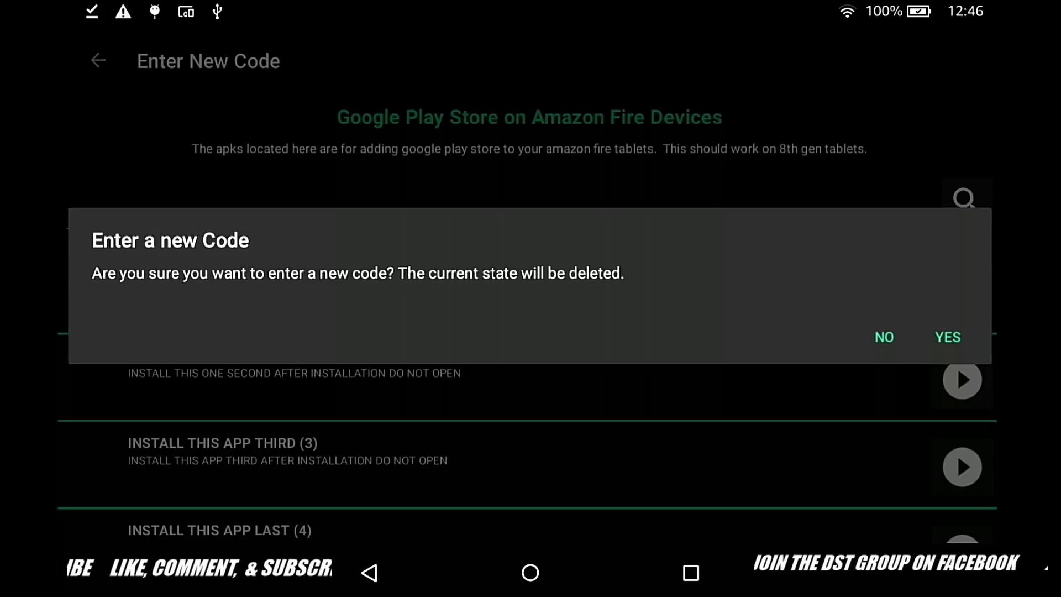
click(947, 337)
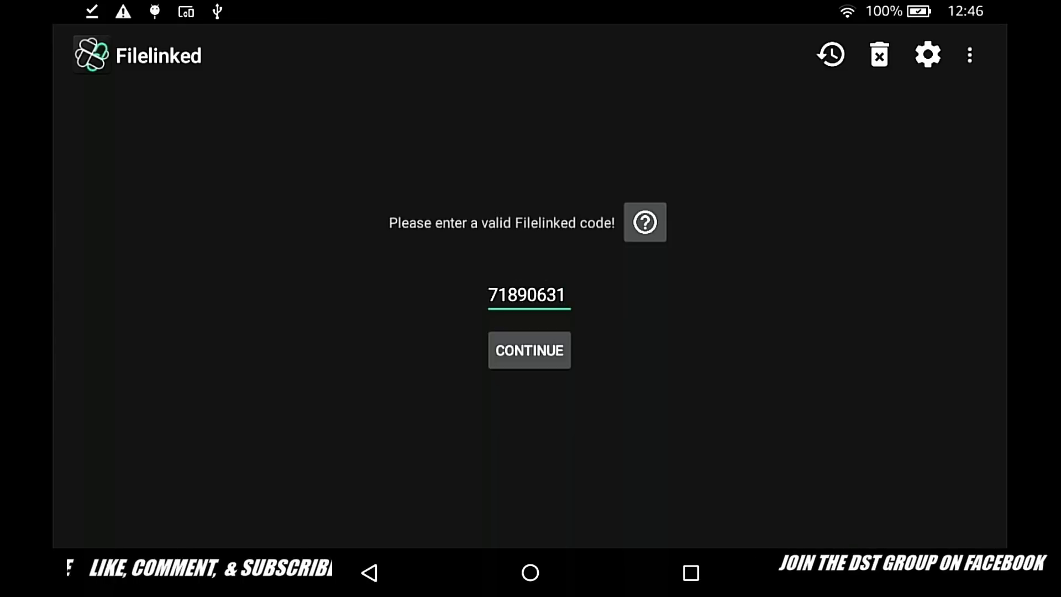
- Delete all Filelinked downloaded install files and bring up the recent apps list
click(880, 55)
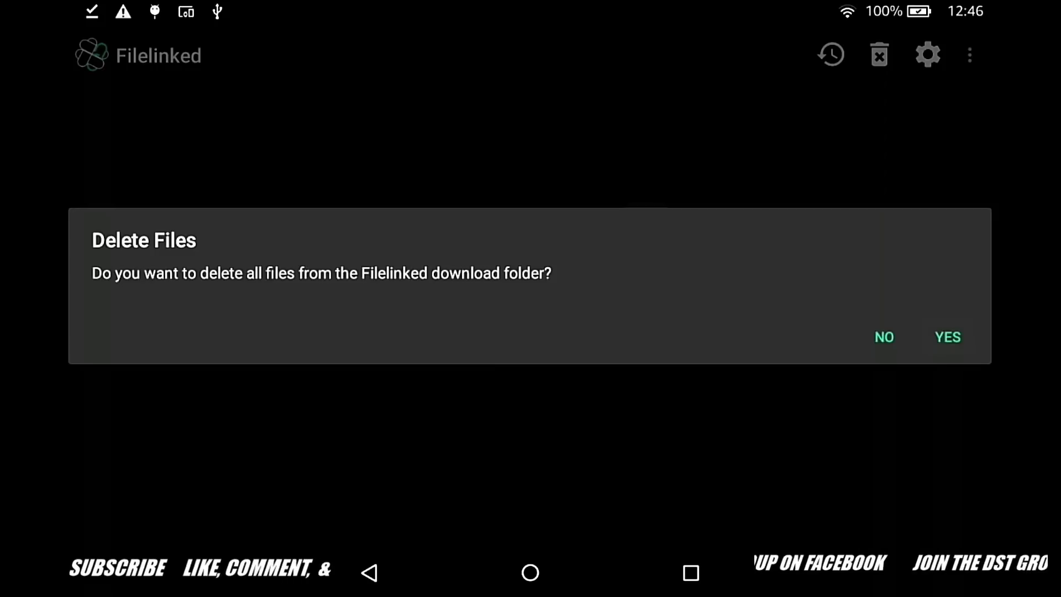
click(948, 337)
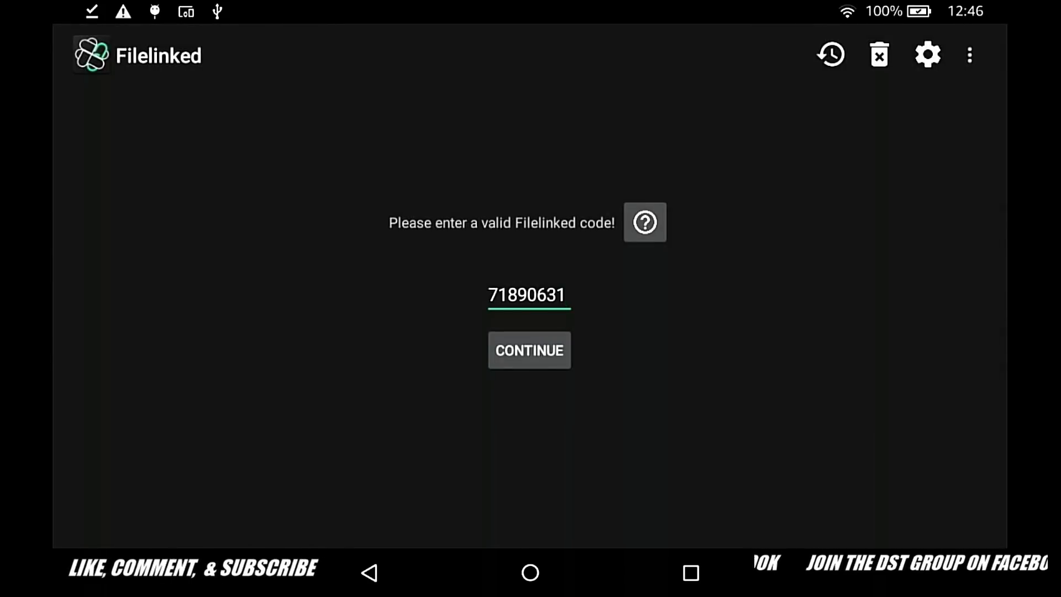
click(691, 573)
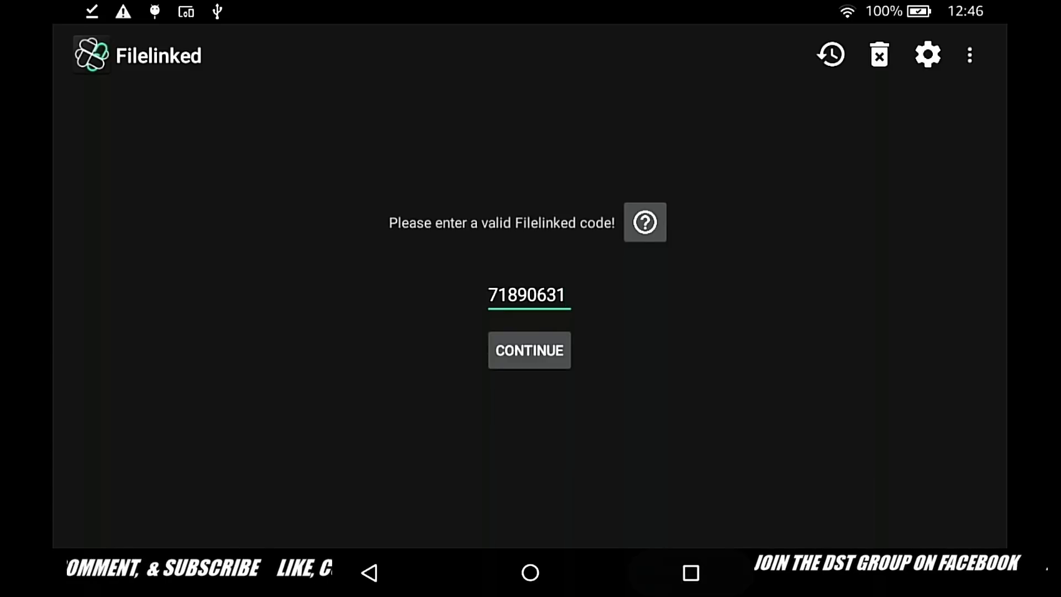
- Close Filelinked and Silk Browser from the recent apps list
drag(531, 431, 978, 431)
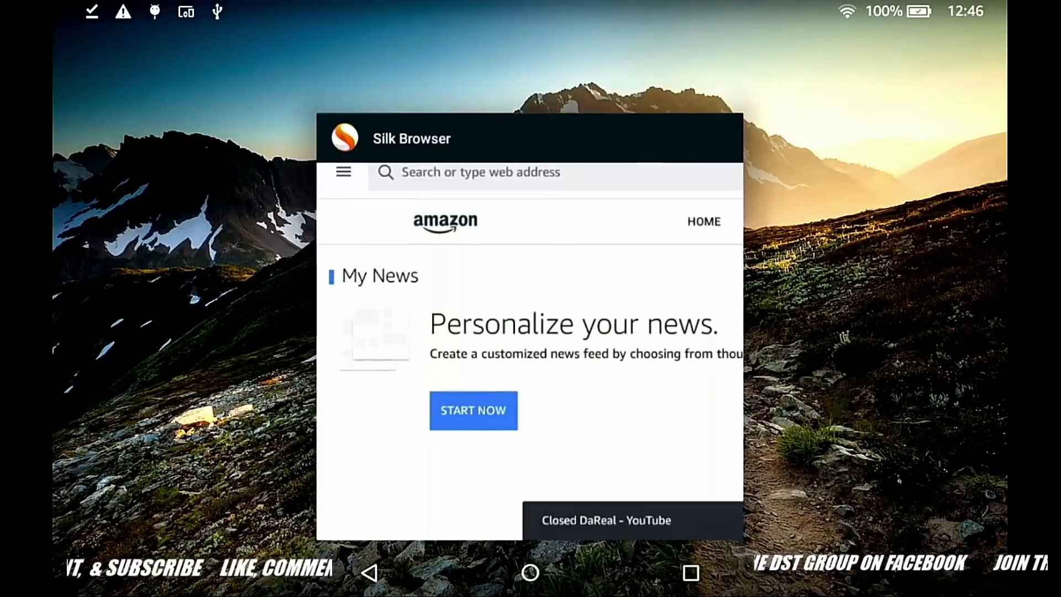
drag(531, 348, 994, 348)
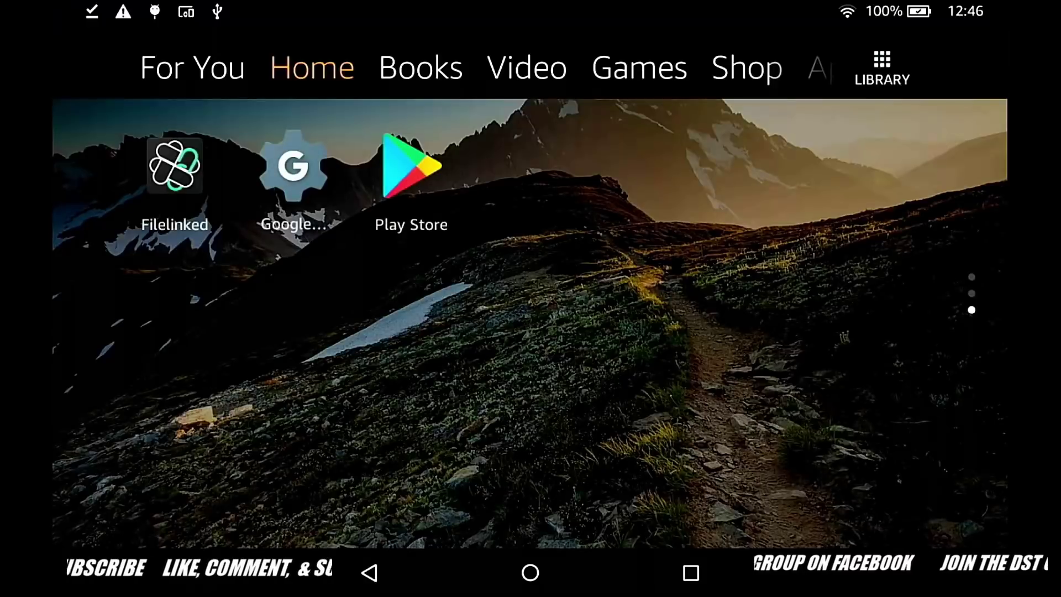
scroll(530, 332, up, 5)
scroll(531, 331, down, 5)
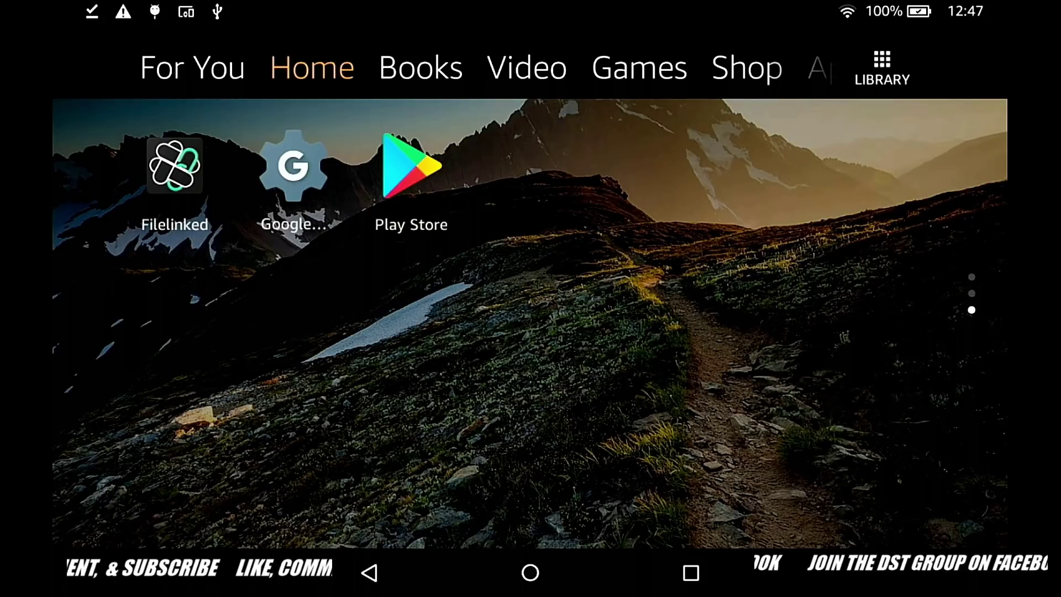
- Power off the tablet from the power button's shut-down prompt to restart it
key(XF86PowerOff)
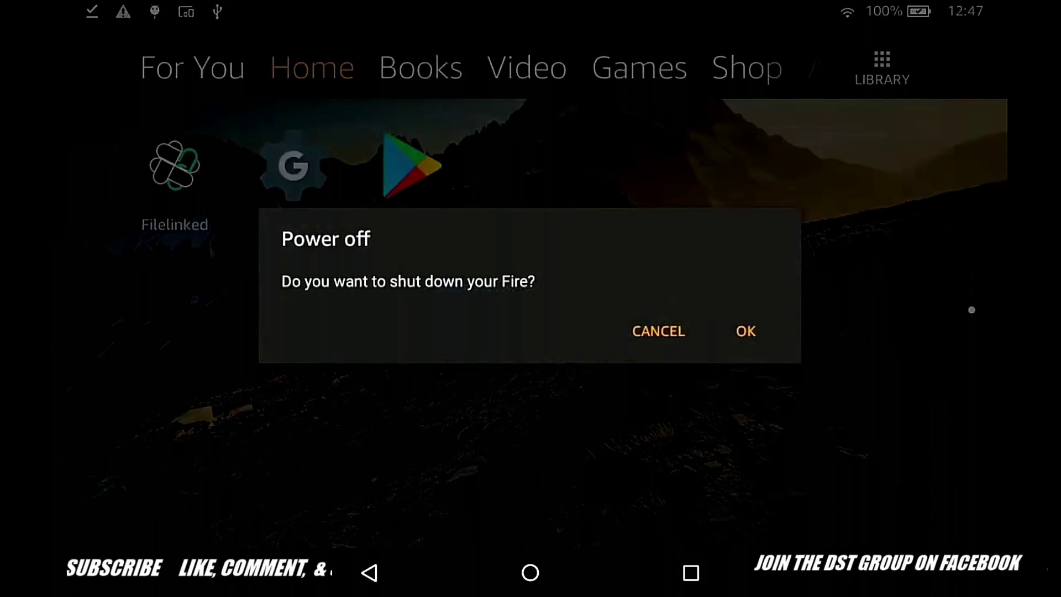
click(745, 331)
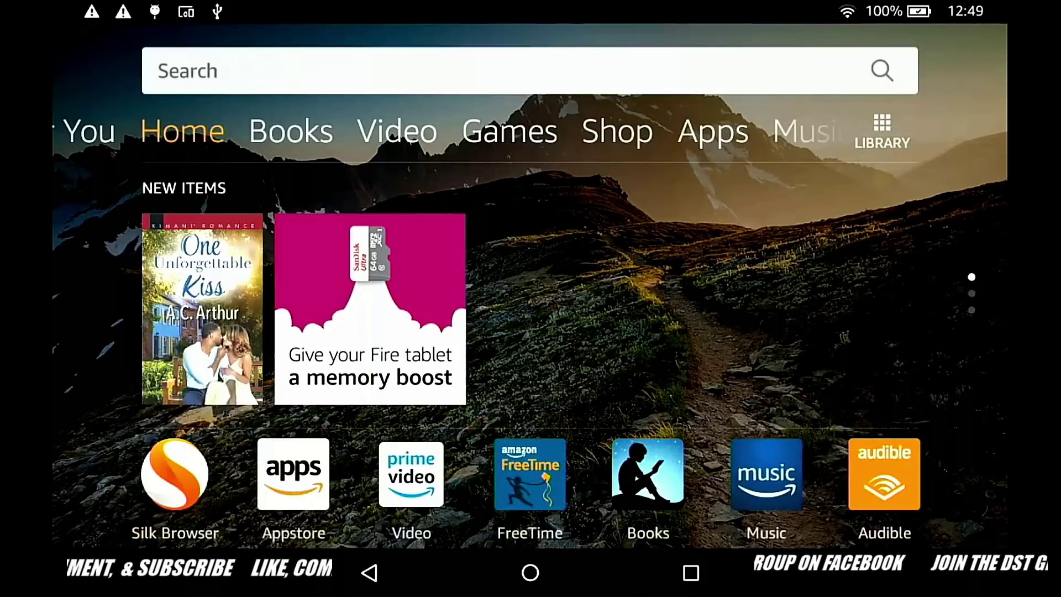
scroll(530, 332, down, 5)
scroll(531, 331, down, 5)
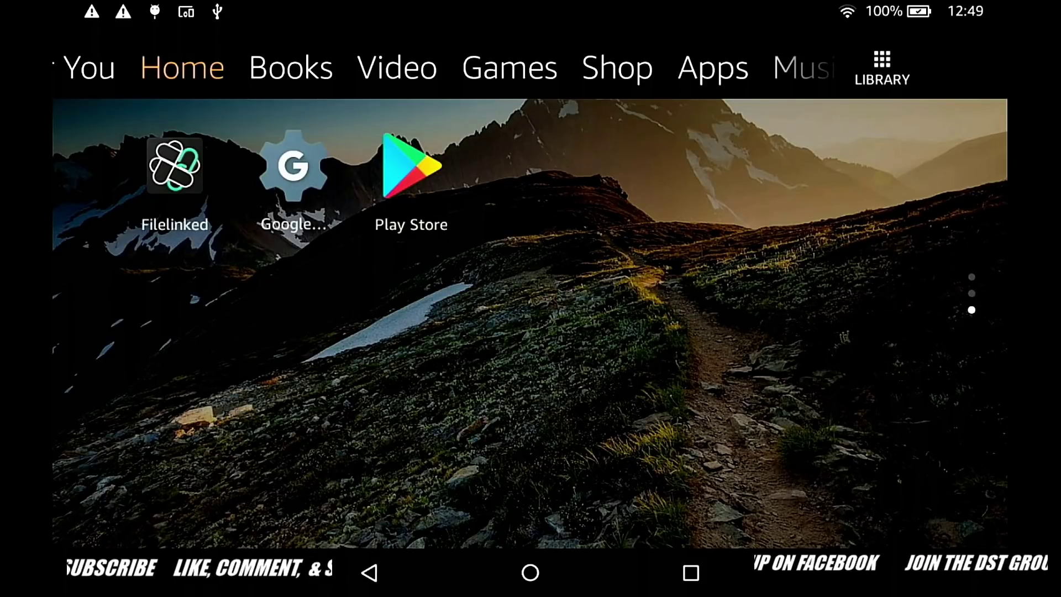
- Launch Google Play Store from the home screen and dismiss the notification shade
click(411, 165)
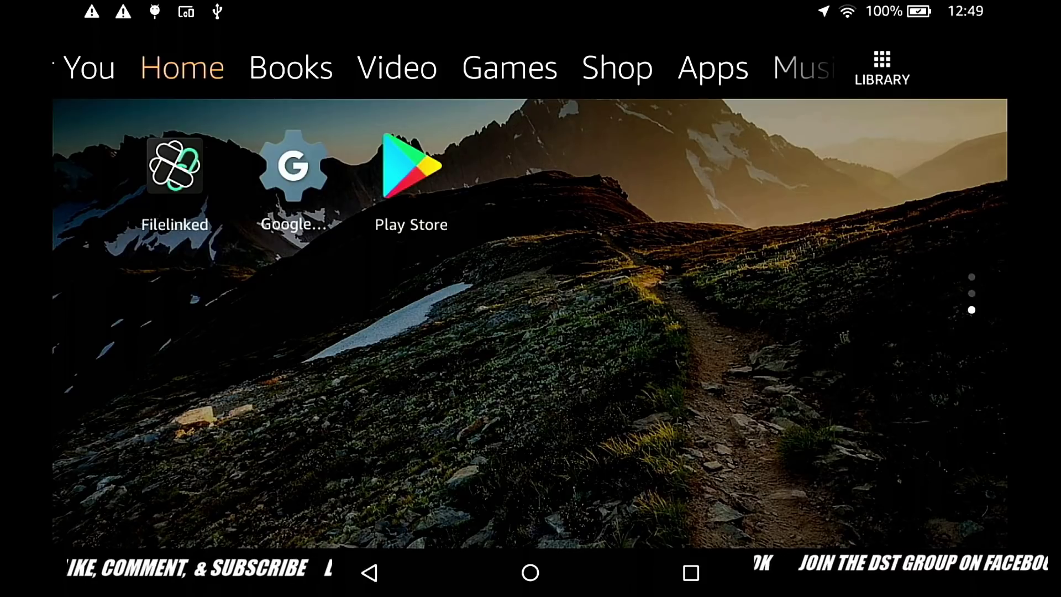
drag(530, 8, 531, 373)
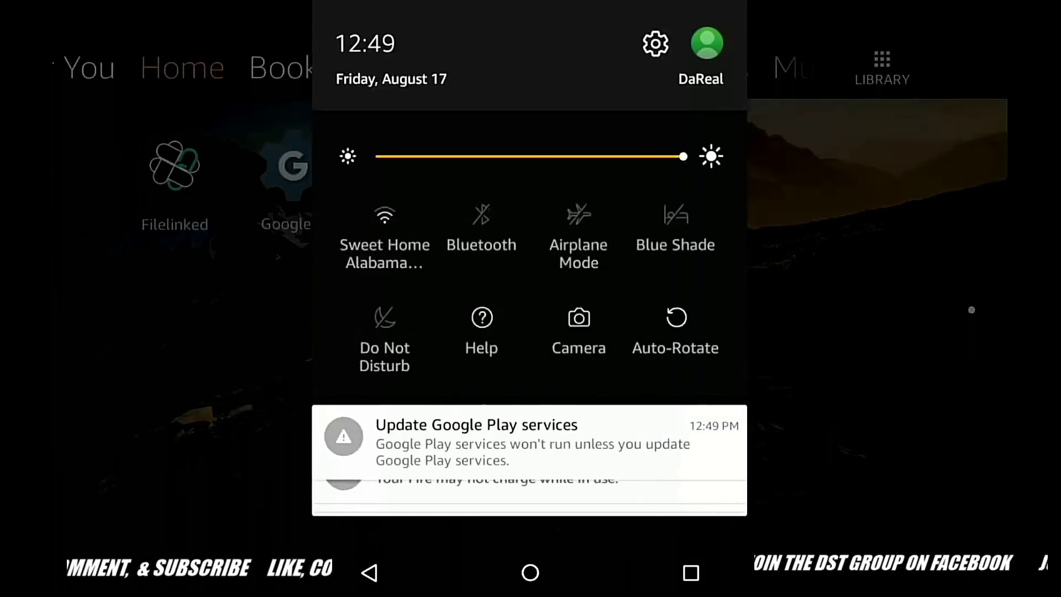
scroll(529, 274, down, 3)
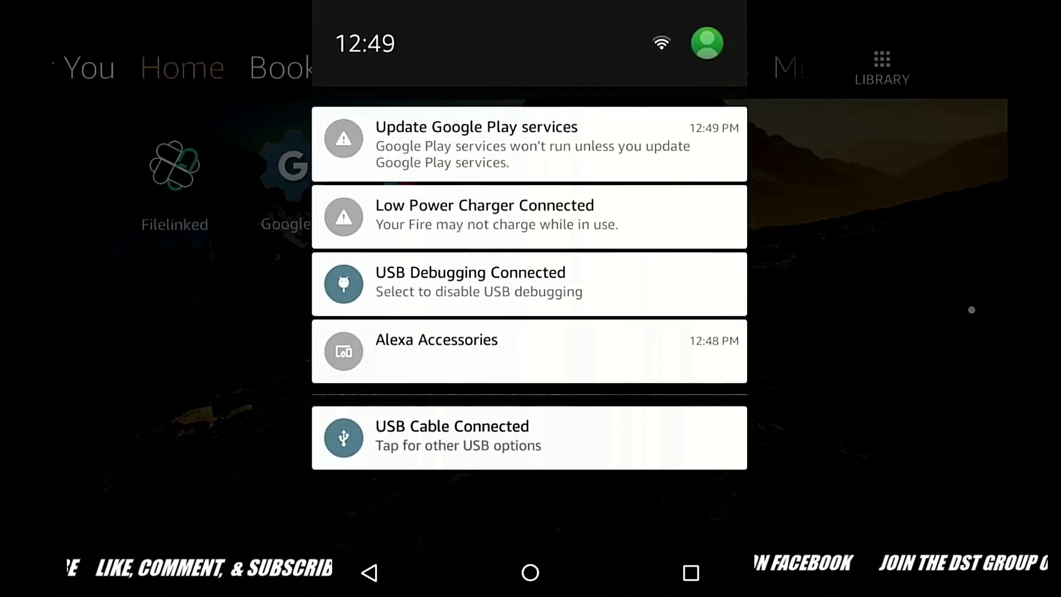
drag(531, 465, 530, 51)
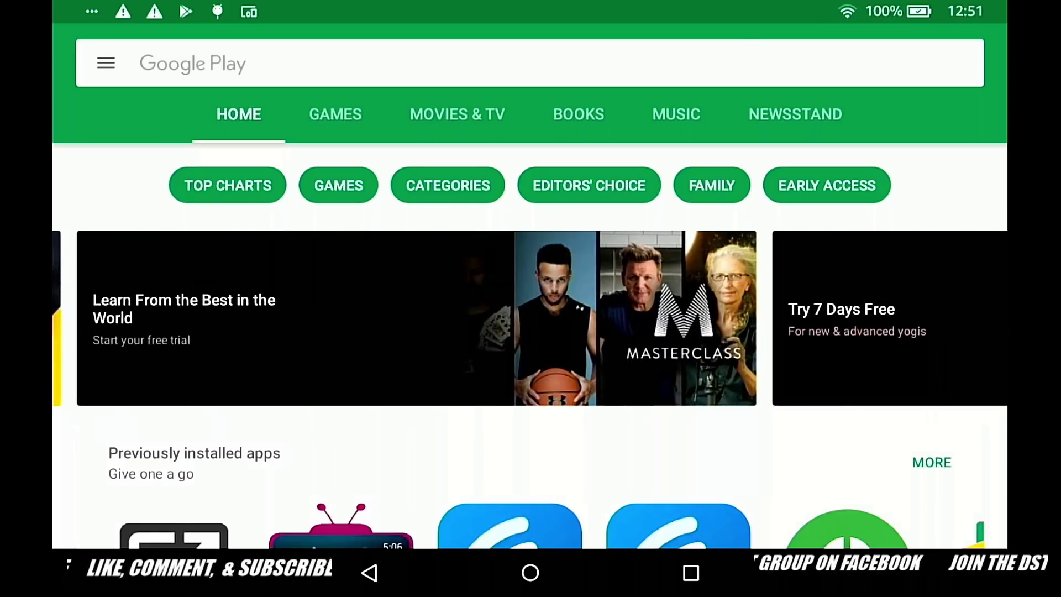
- Open the 'Update Google Play services' notification from the expanded notification shade
drag(531, 5, 531, 374)
drag(530, 464, 531, 166)
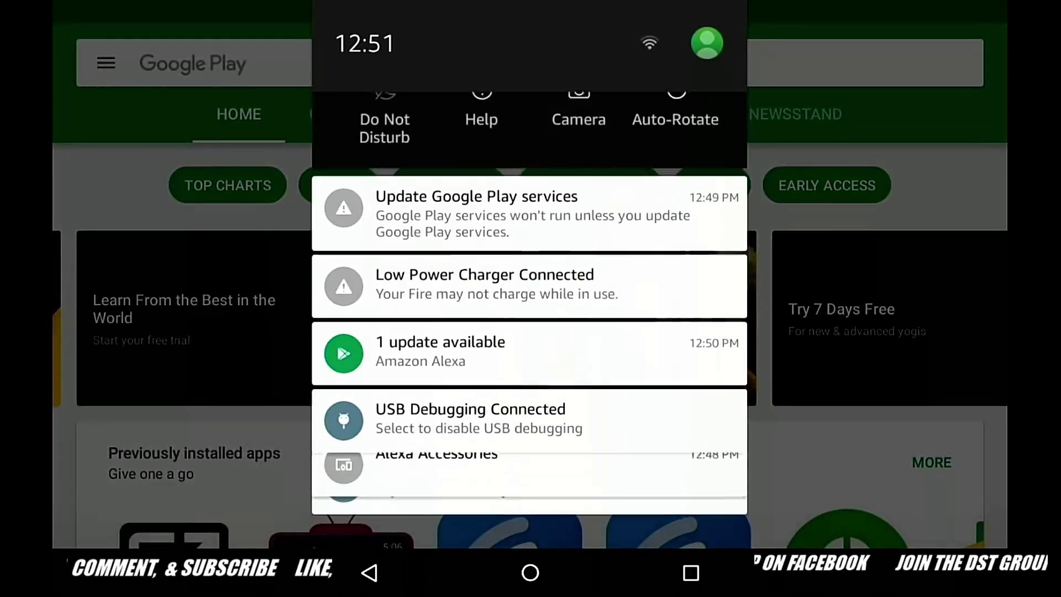
mouse_move(531, 415)
mouse_down()
mouse_move(531, 332)
mouse_move(531, 415)
mouse_up()
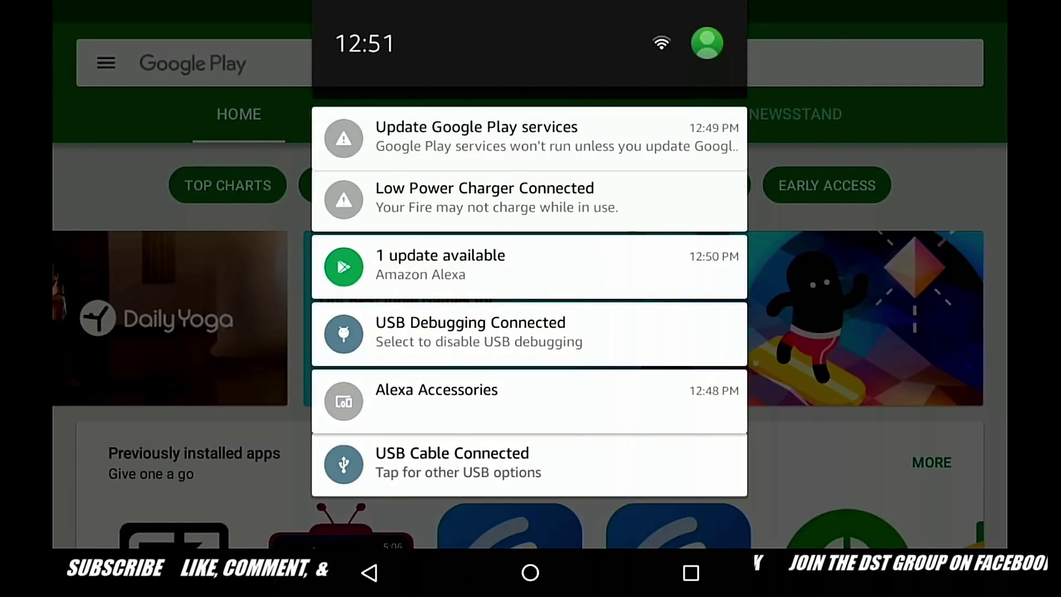
drag(531, 374, 530, 332)
mouse_move(531, 248)
mouse_down()
mouse_move(531, 332)
mouse_move(531, 274)
mouse_up()
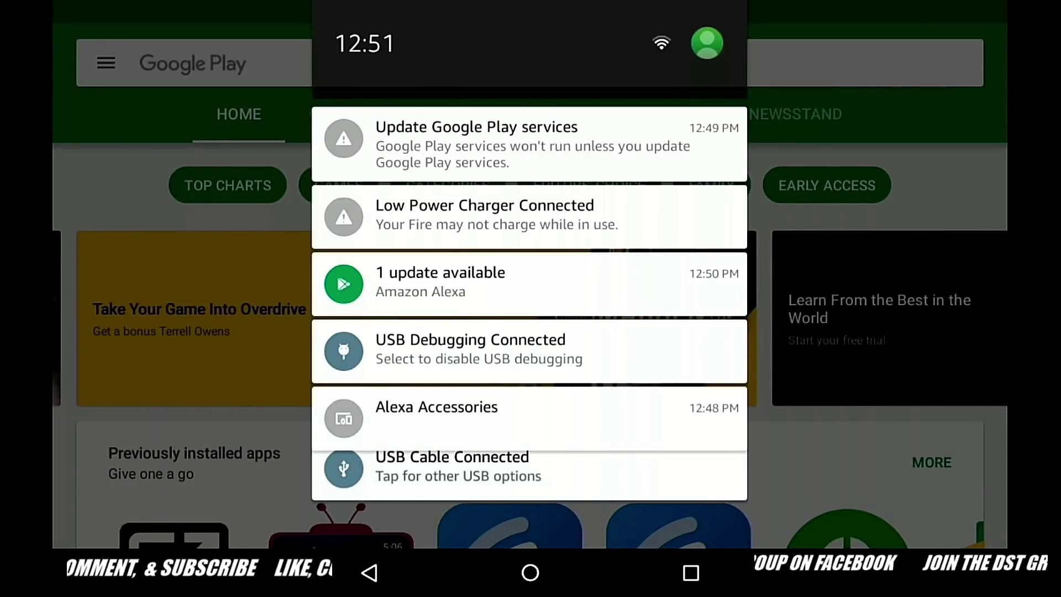
click(477, 145)
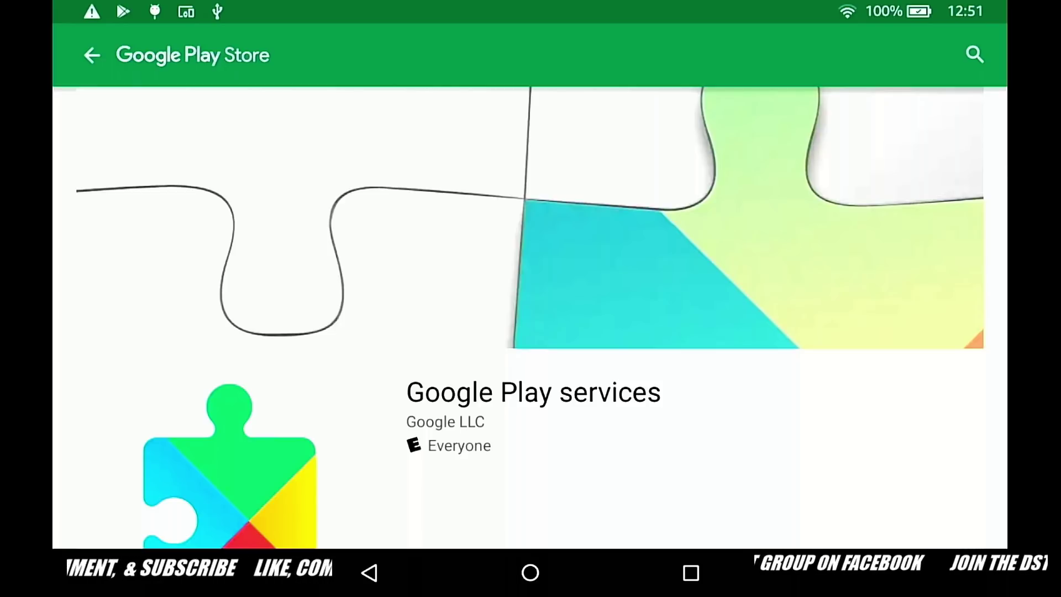
scroll(531, 332, down, 3)
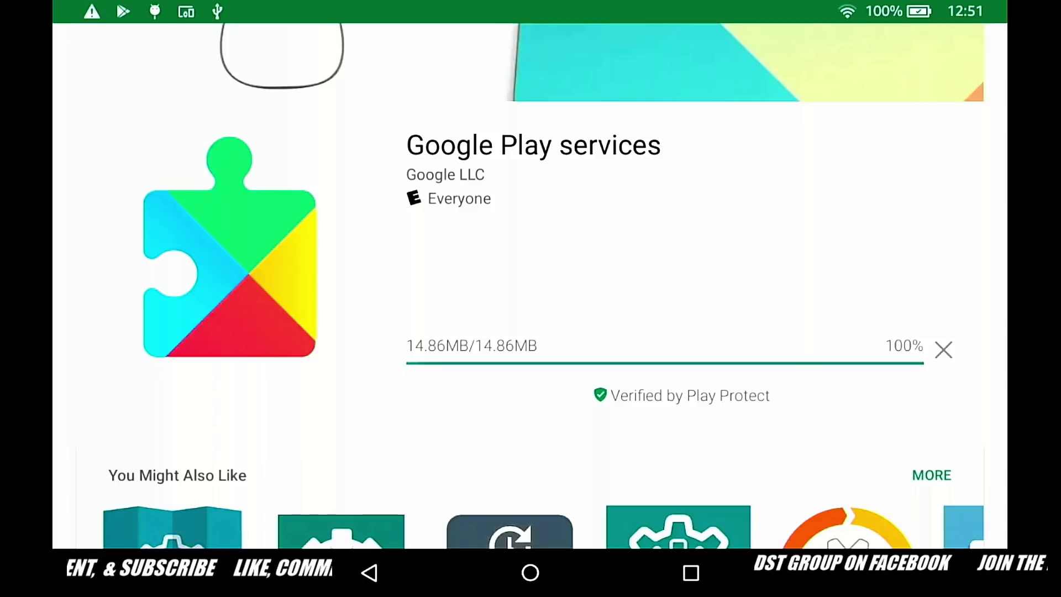
scroll(531, 286, down, 3)
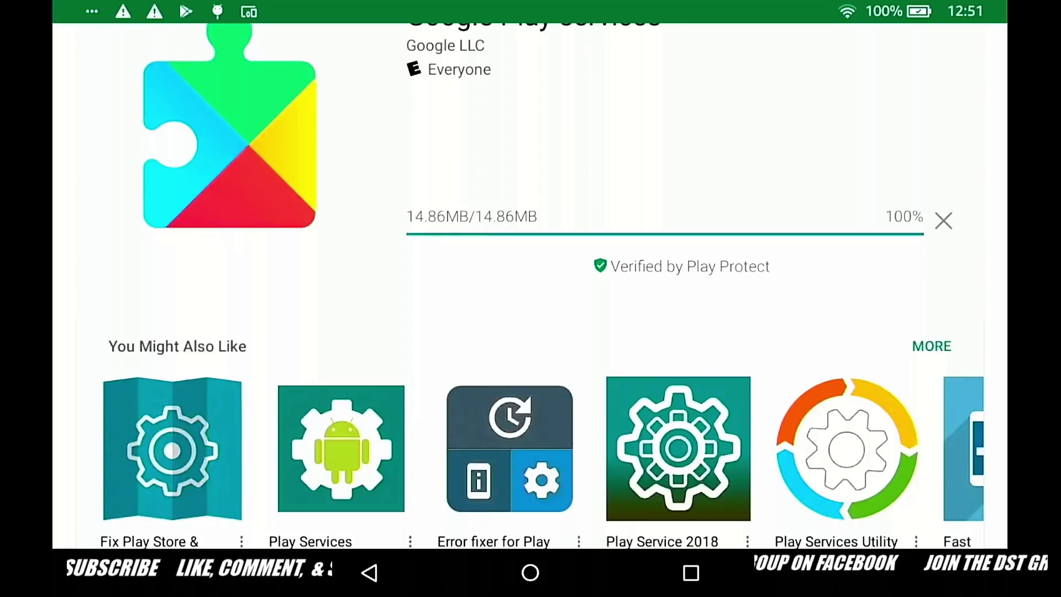
scroll(531, 286, down, 1)
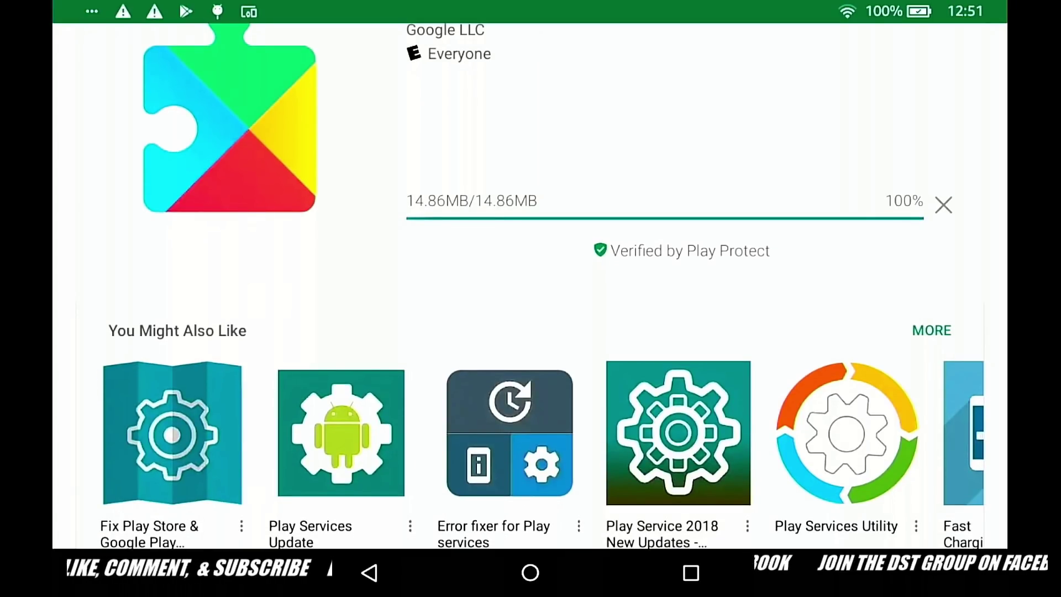
scroll(531, 286, up, 5)
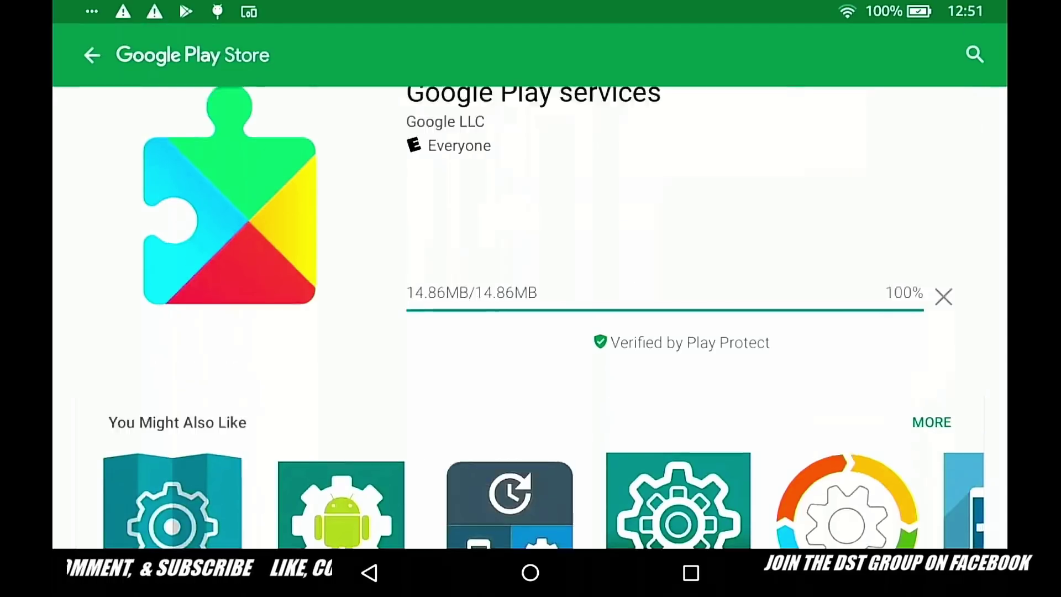
- Open the pending-update notification and view the Amazon Alexa update's What's New notes
drag(531, 4, 531, 374)
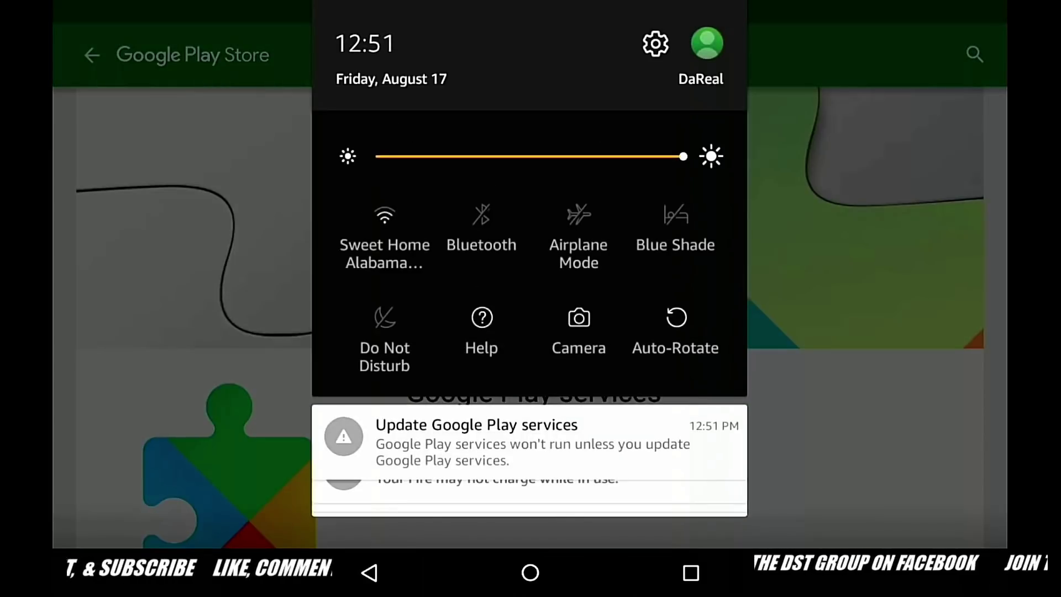
scroll(530, 331, down, 3)
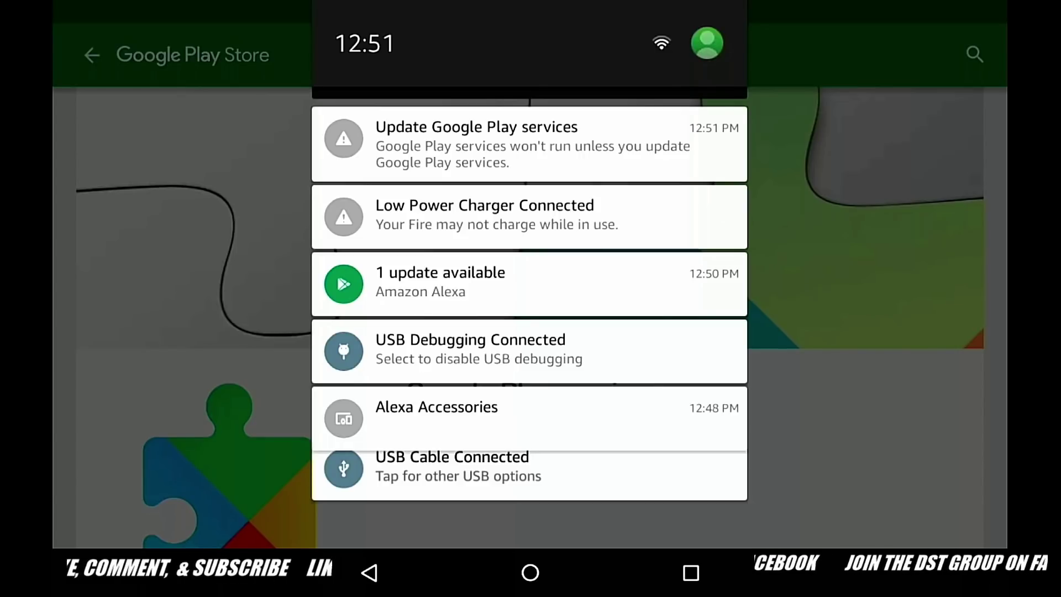
click(497, 284)
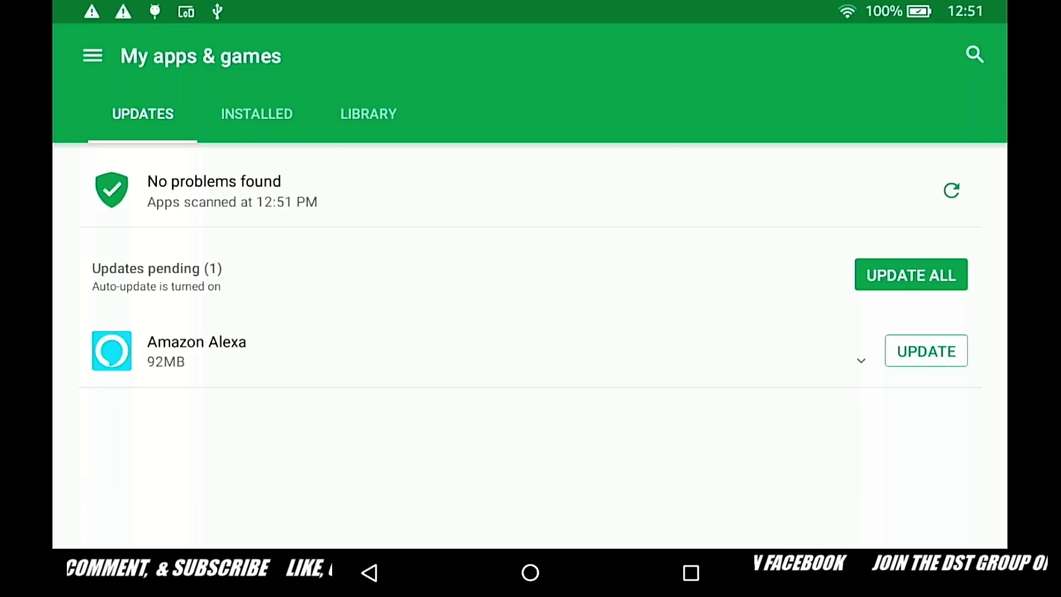
click(861, 360)
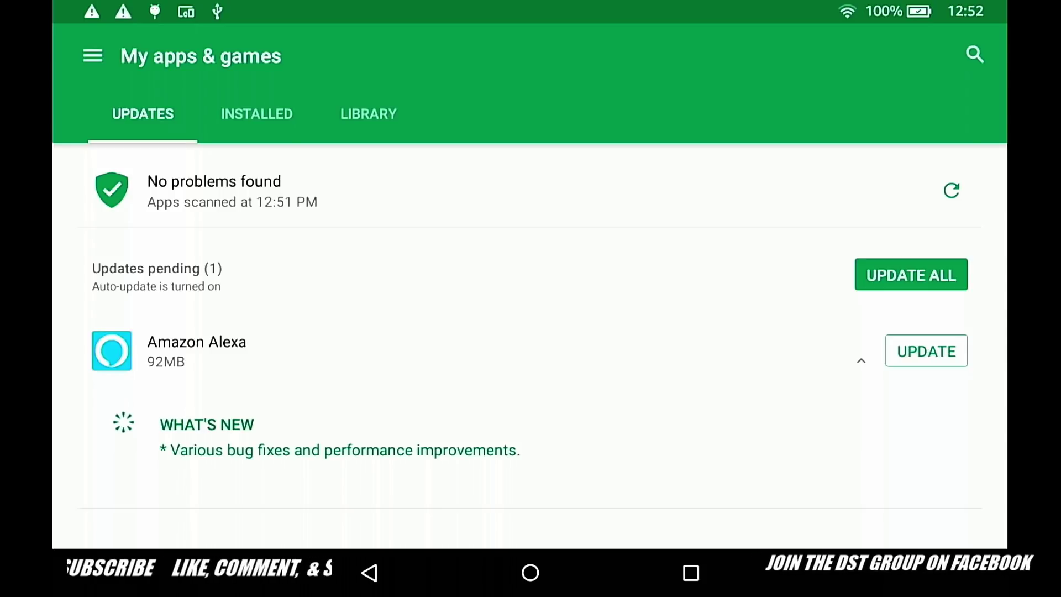
click(92, 56)
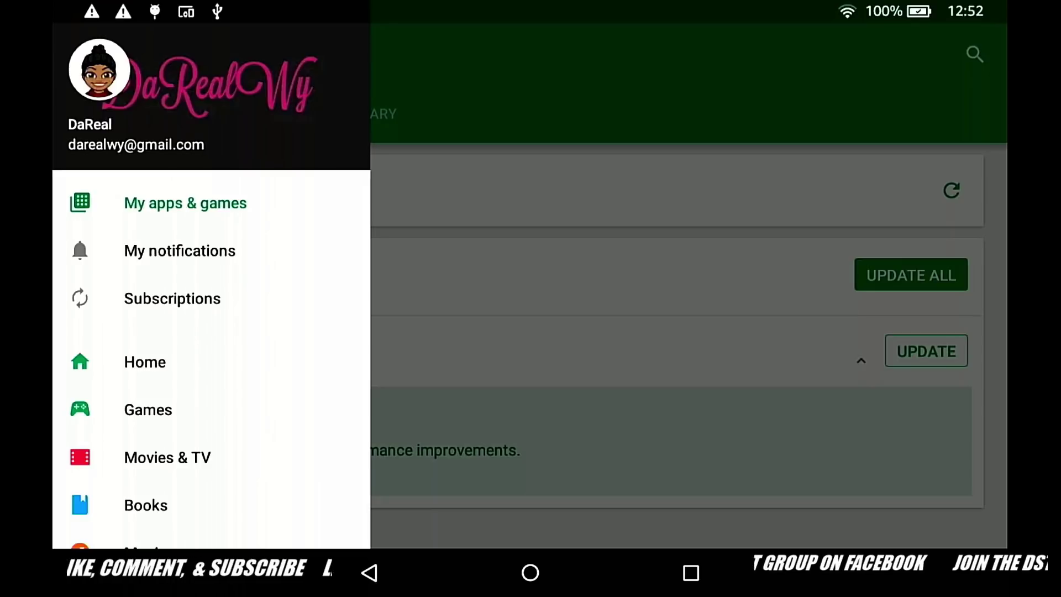
- Search Google Play for YouTube, then install it and accept its permissions
click(146, 362)
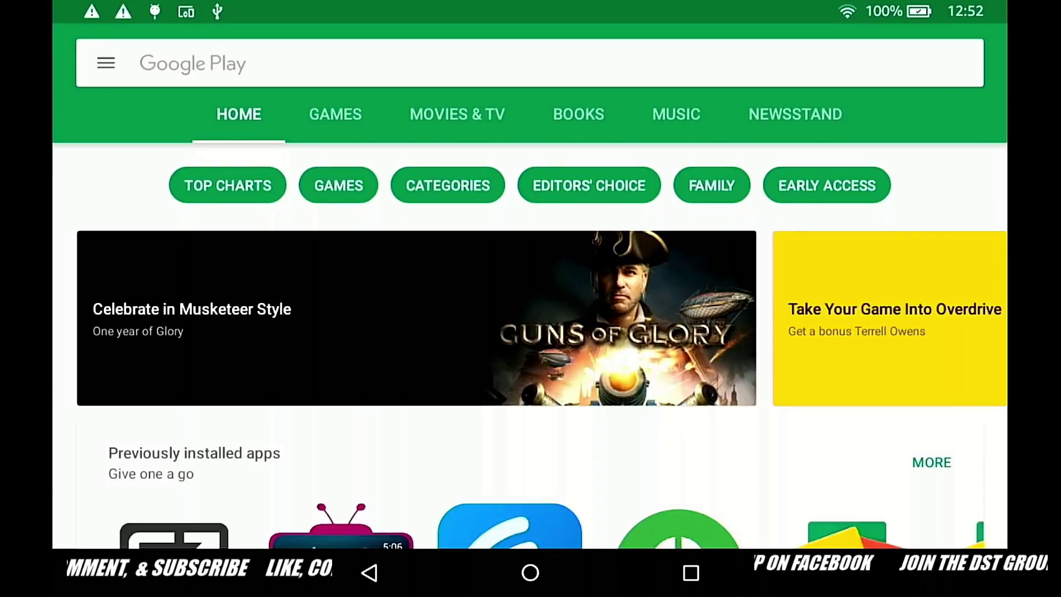
click(531, 63)
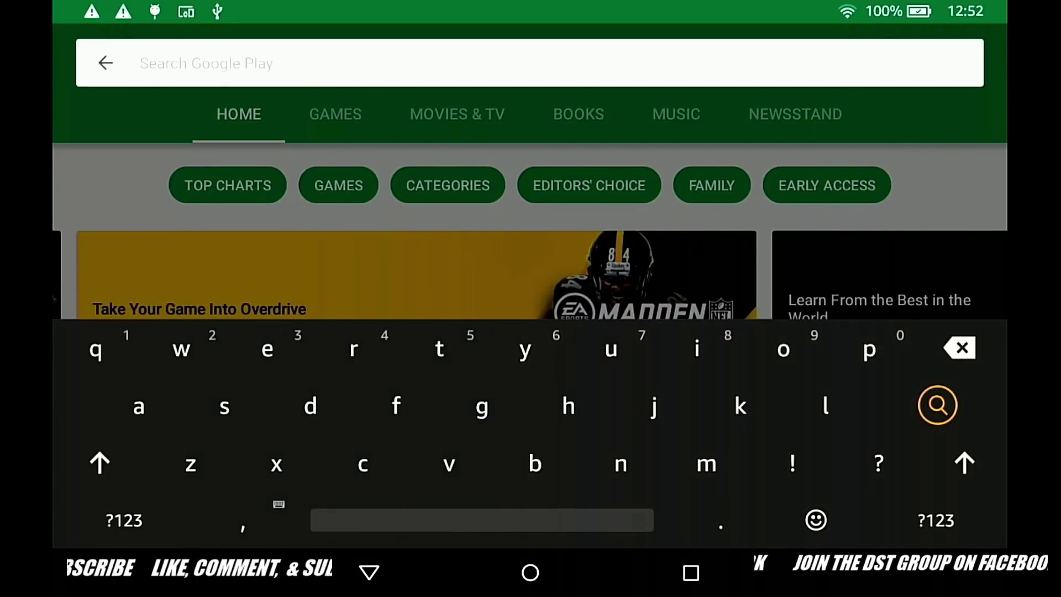
text(youtube)
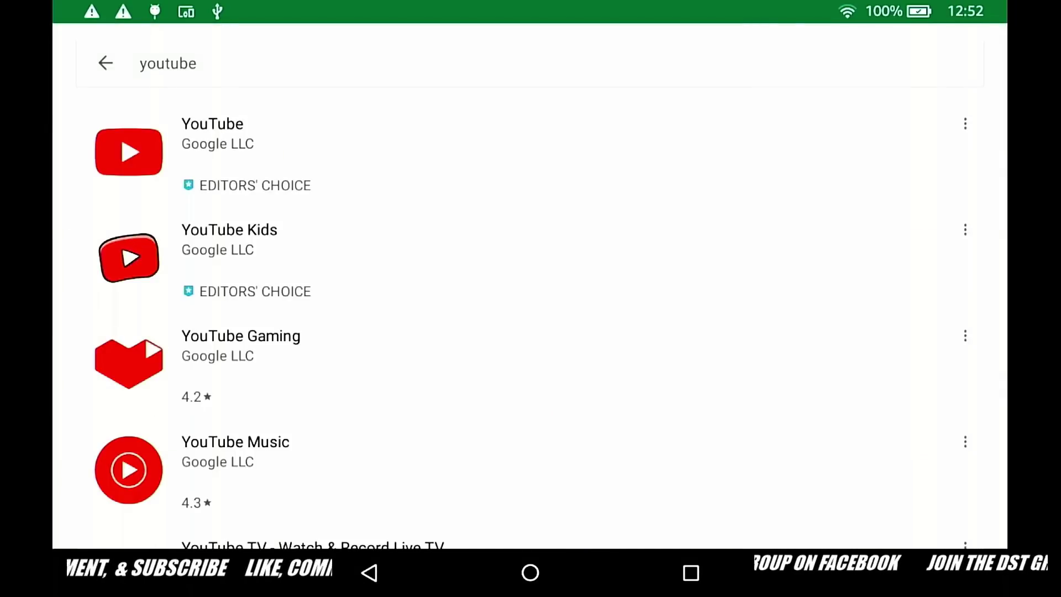
click(213, 141)
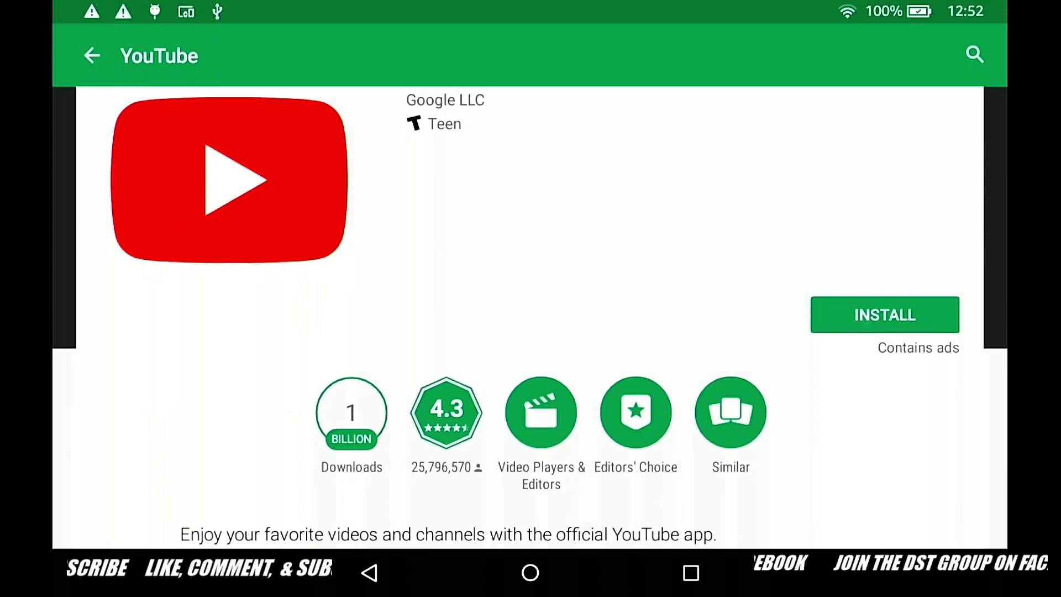
click(885, 315)
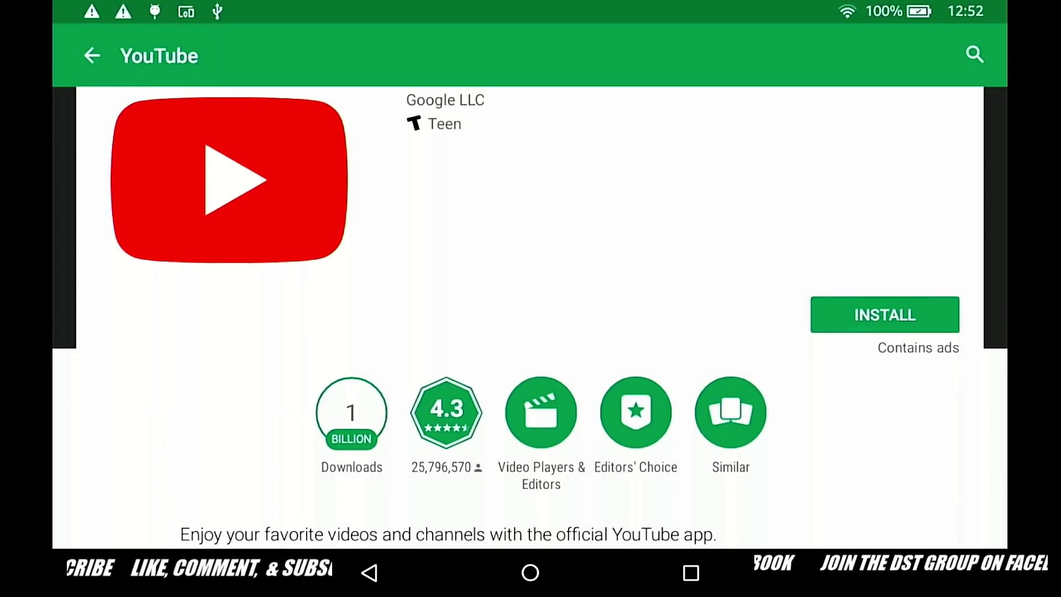
click(648, 502)
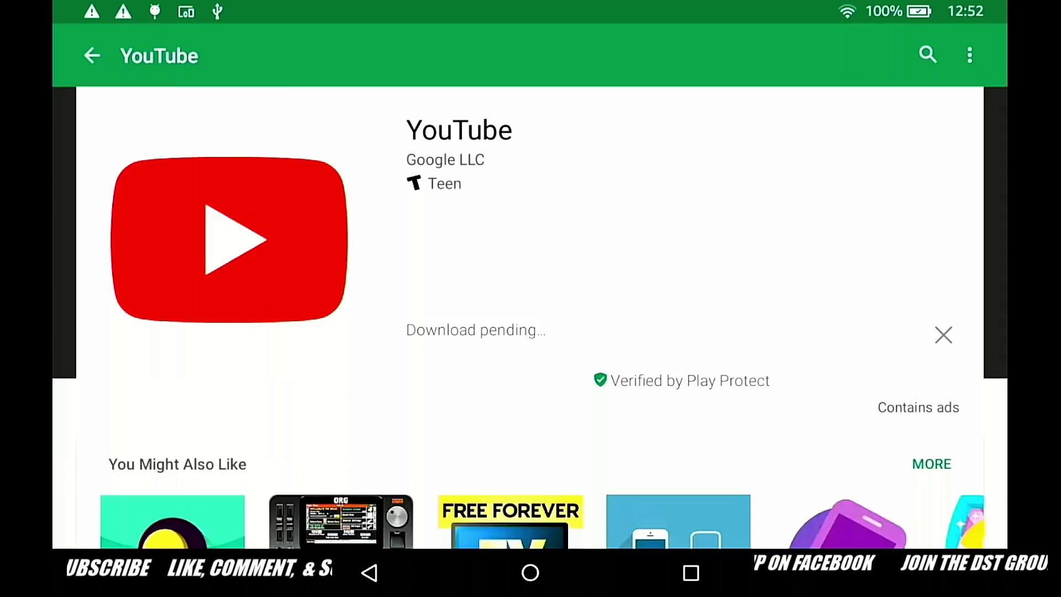
drag(530, 8, 531, 332)
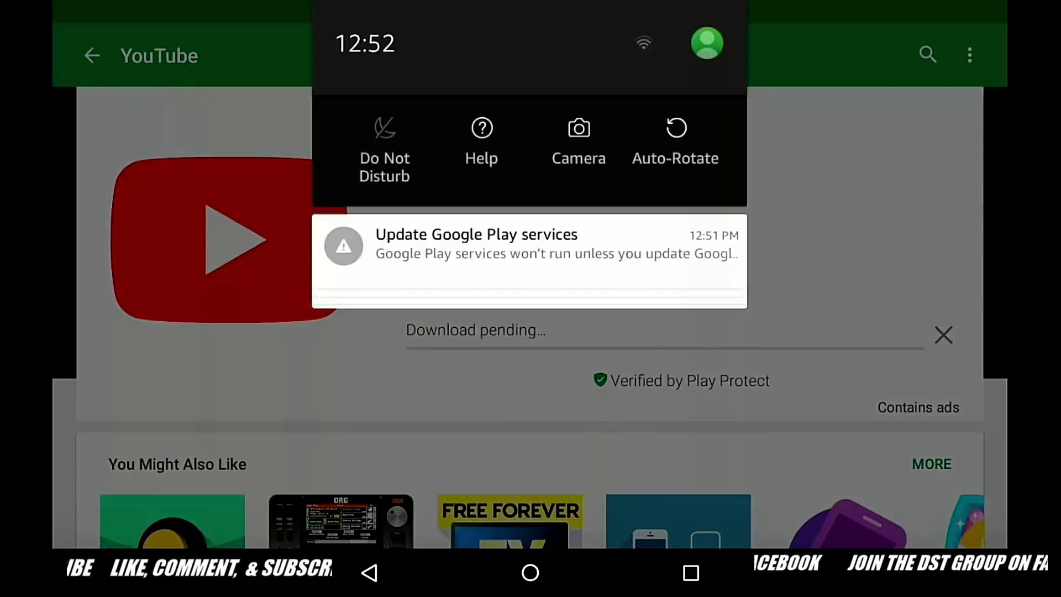
scroll(531, 333, down, 3)
scroll(531, 332, down, 2)
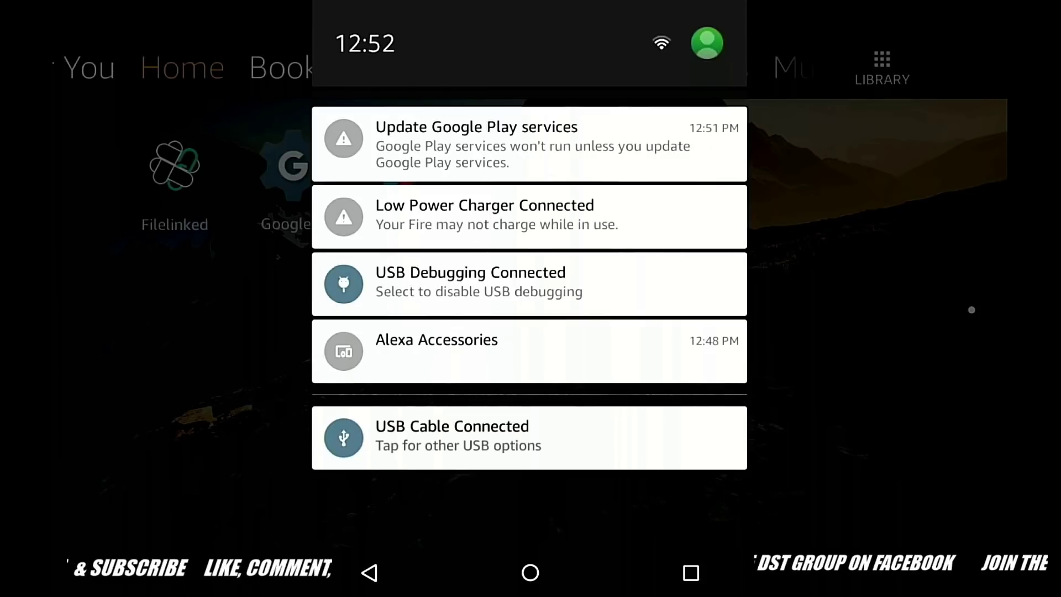
- Open the Google Play services update notification
click(531, 144)
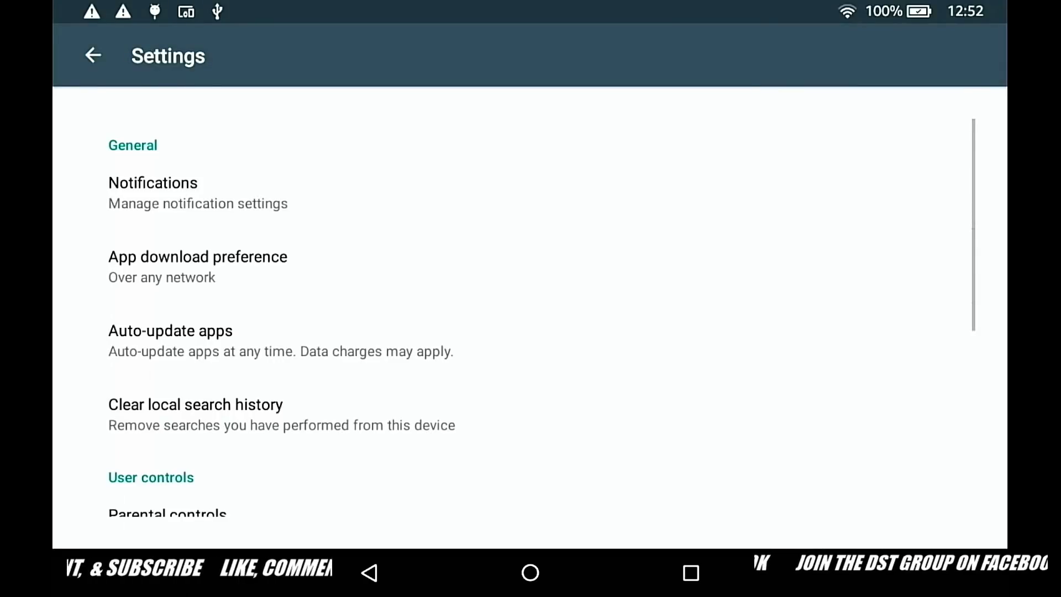
scroll(531, 315, down, 5)
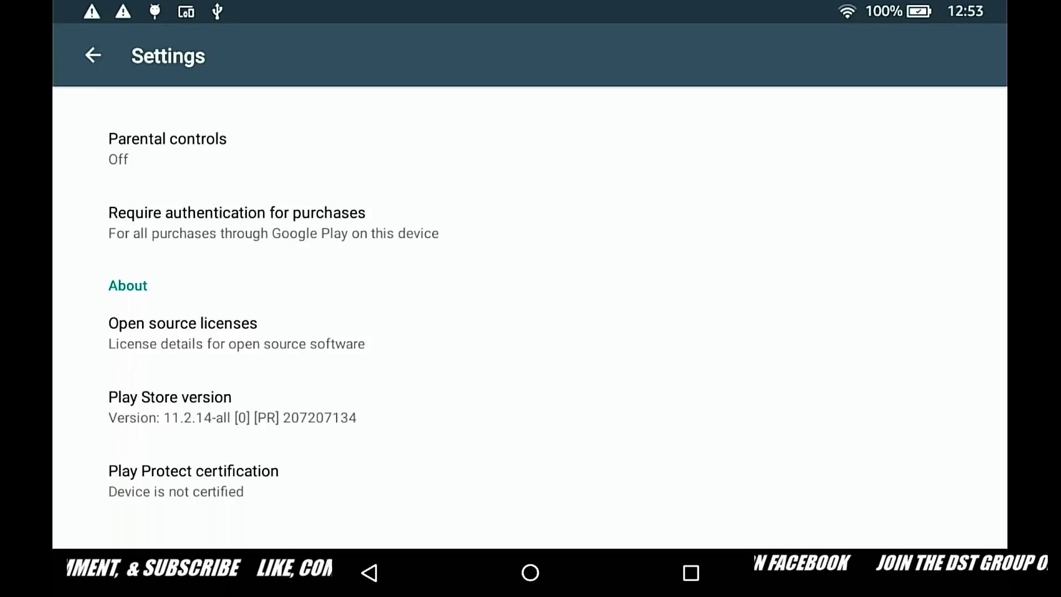
- Check the Play Store version and acknowledge the up-to-date notice
click(232, 406)
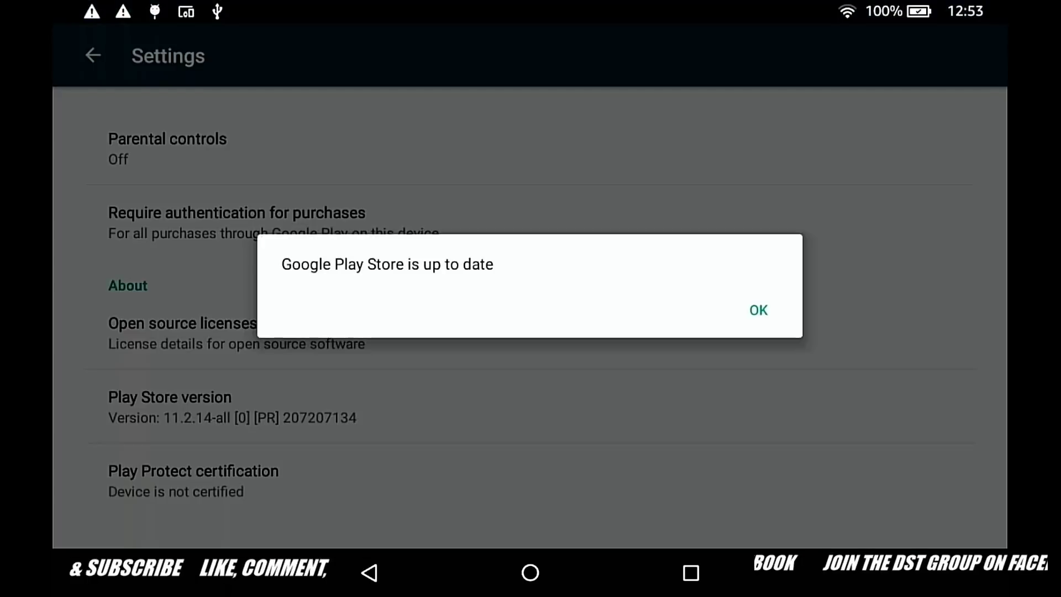
click(758, 310)
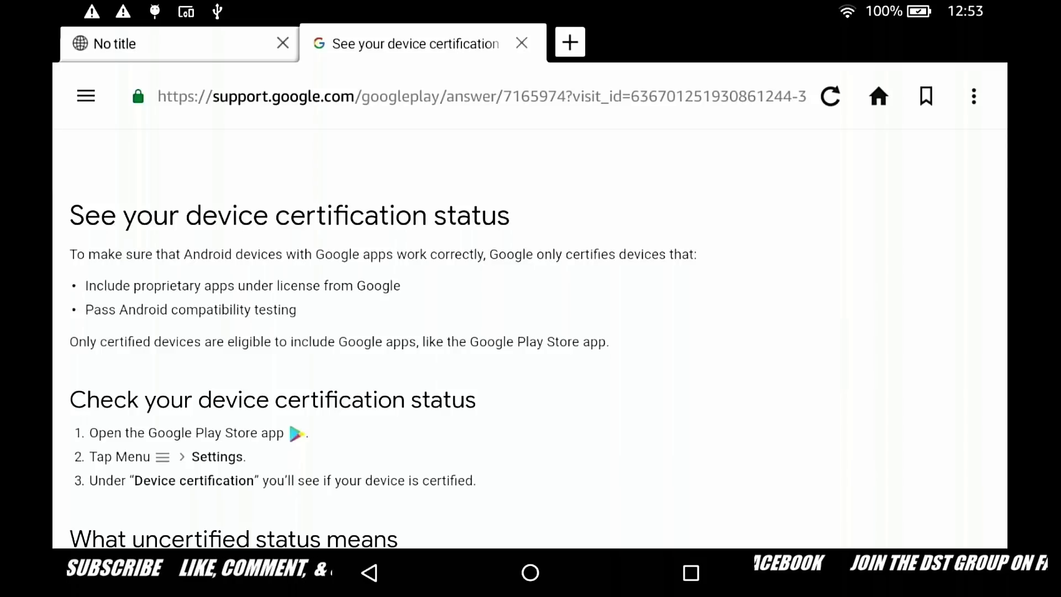
scroll(530, 332, down, 5)
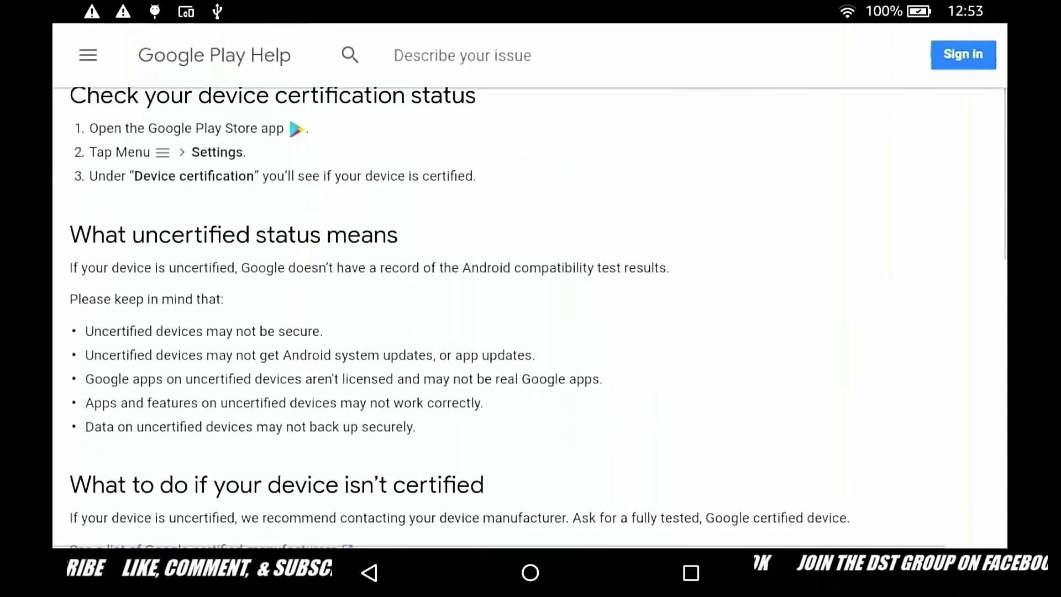
scroll(530, 332, up, 10)
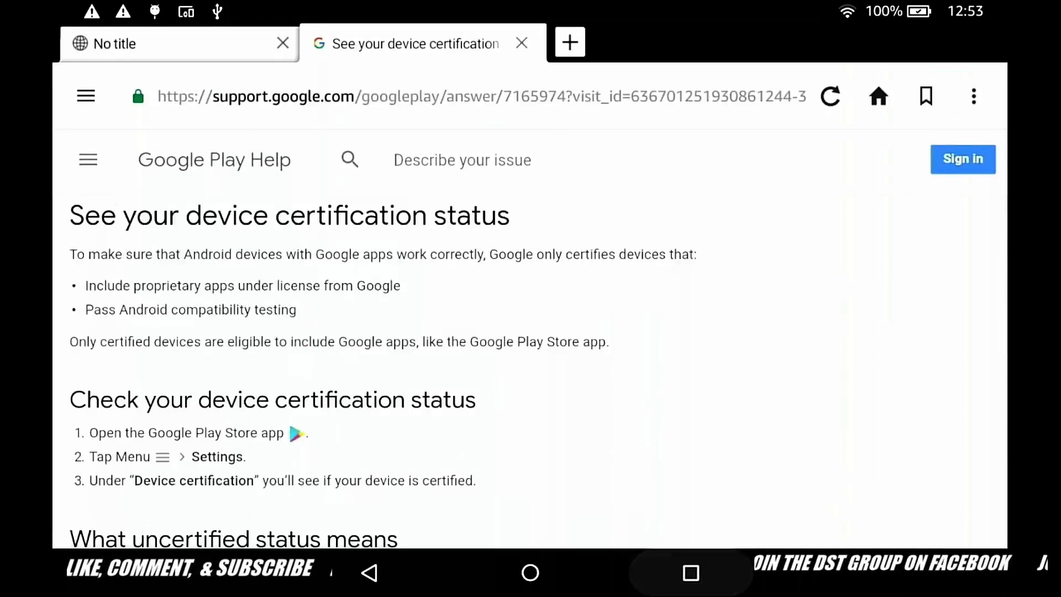
- Close Google Play Store completely from the recent apps overview
click(691, 573)
click(530, 332)
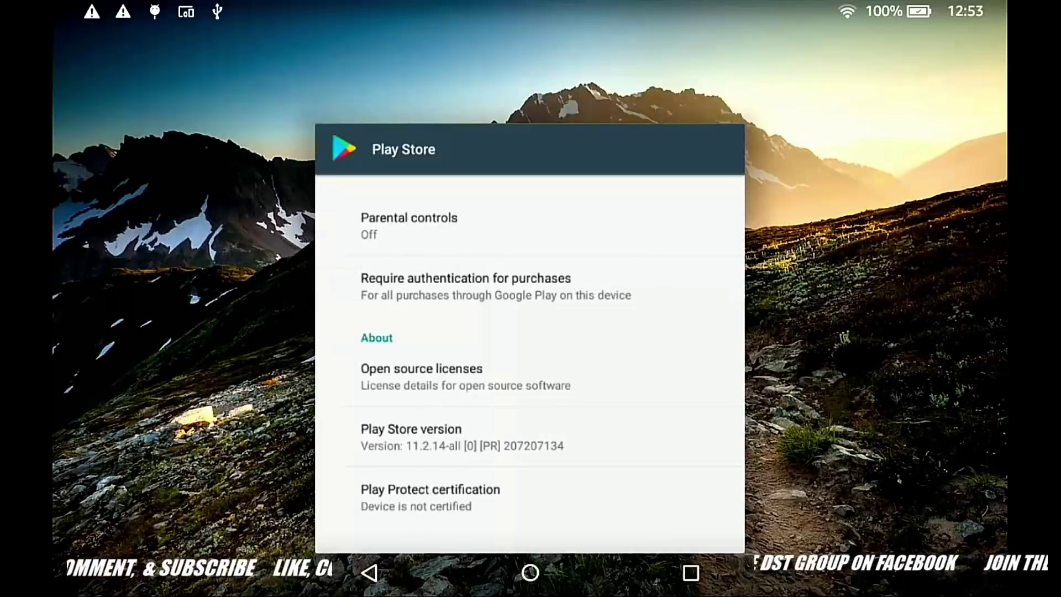
drag(532, 332, 912, 331)
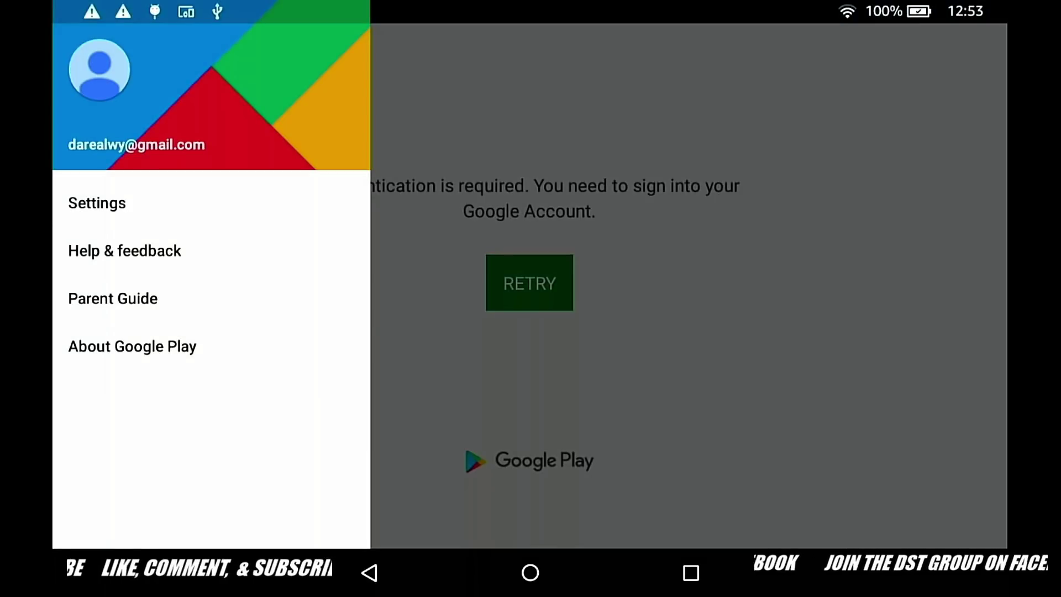
- Clear the Play Store authentication error by visiting Settings and returning to reload Home
key(Escape)
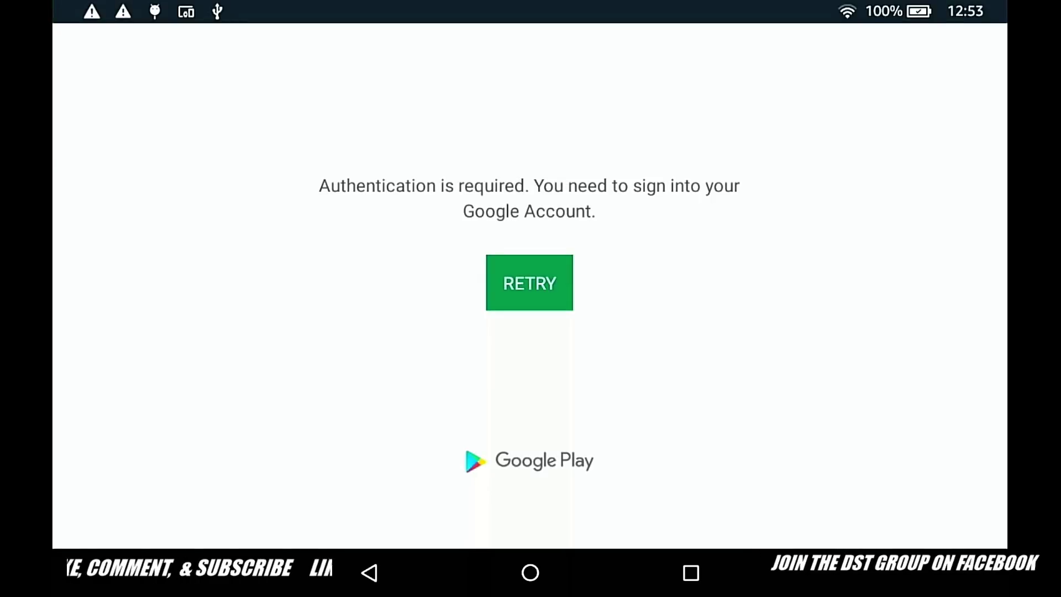
drag(58, 282, 364, 282)
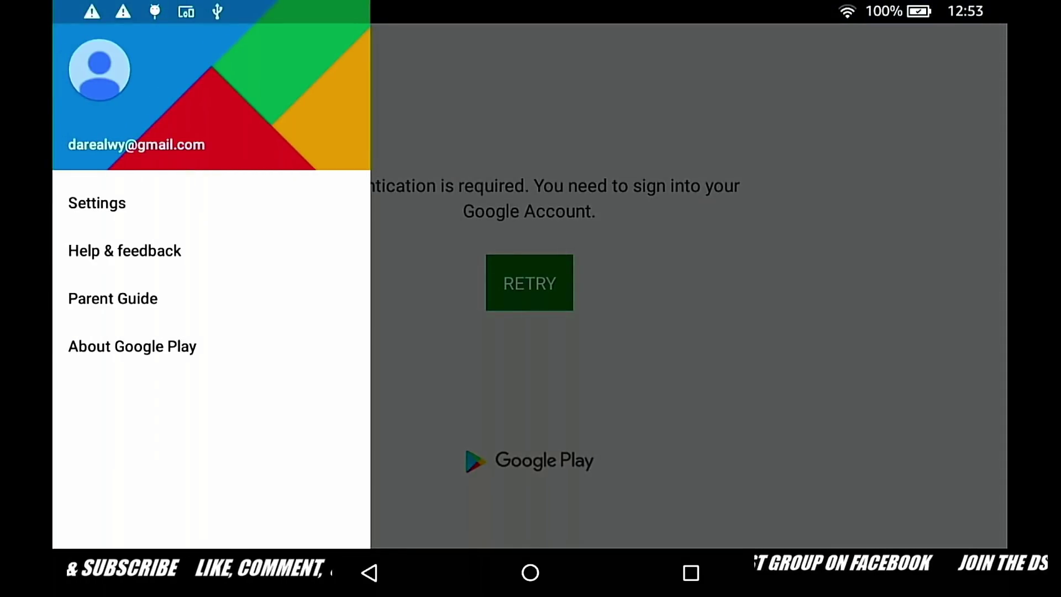
click(97, 202)
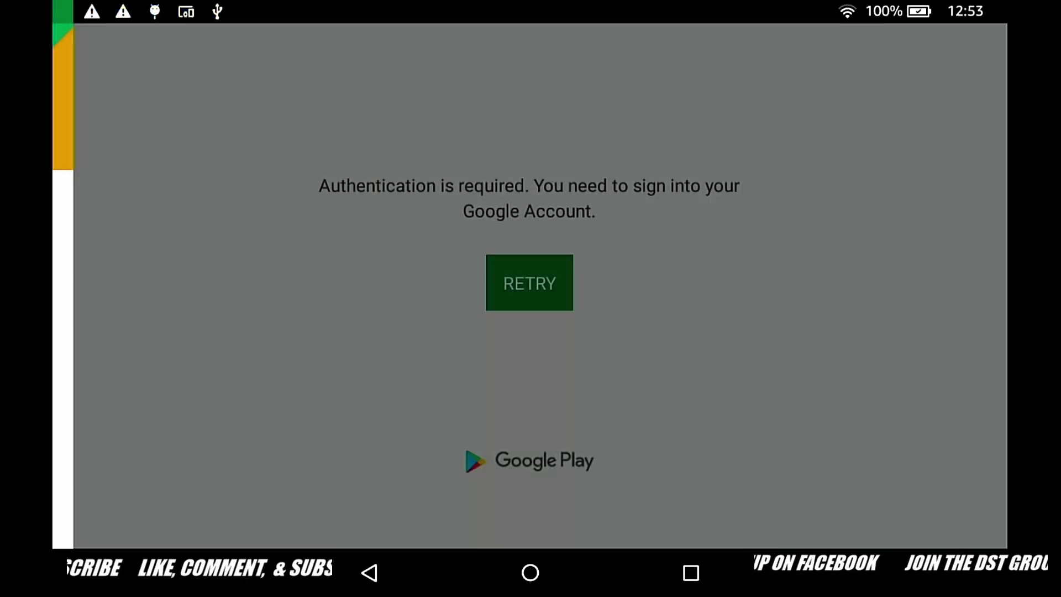
scroll(530, 315, down, 5)
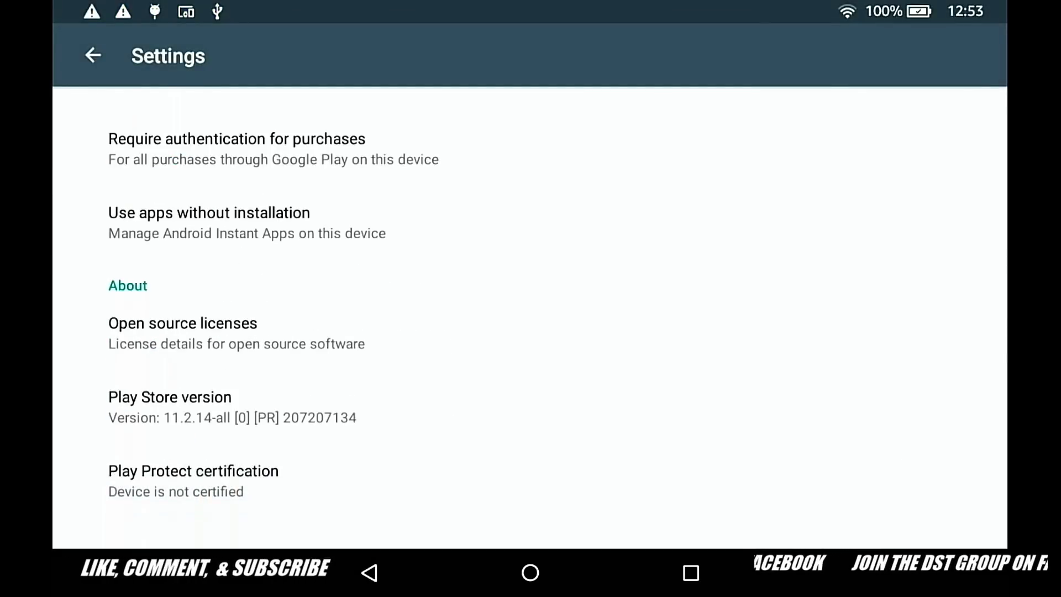
scroll(530, 315, up, 4)
scroll(530, 315, up, 3)
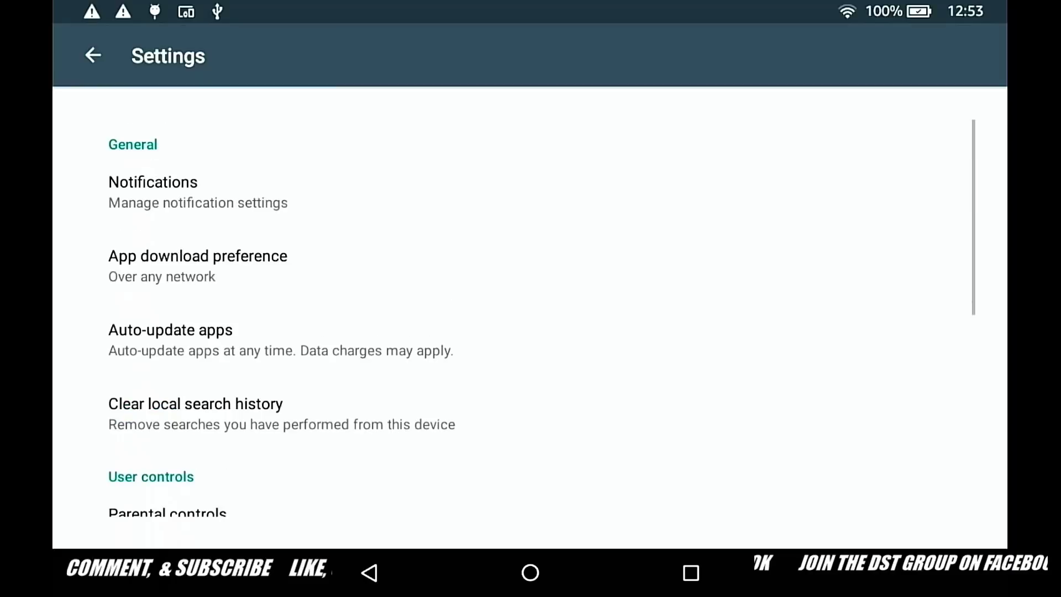
click(93, 55)
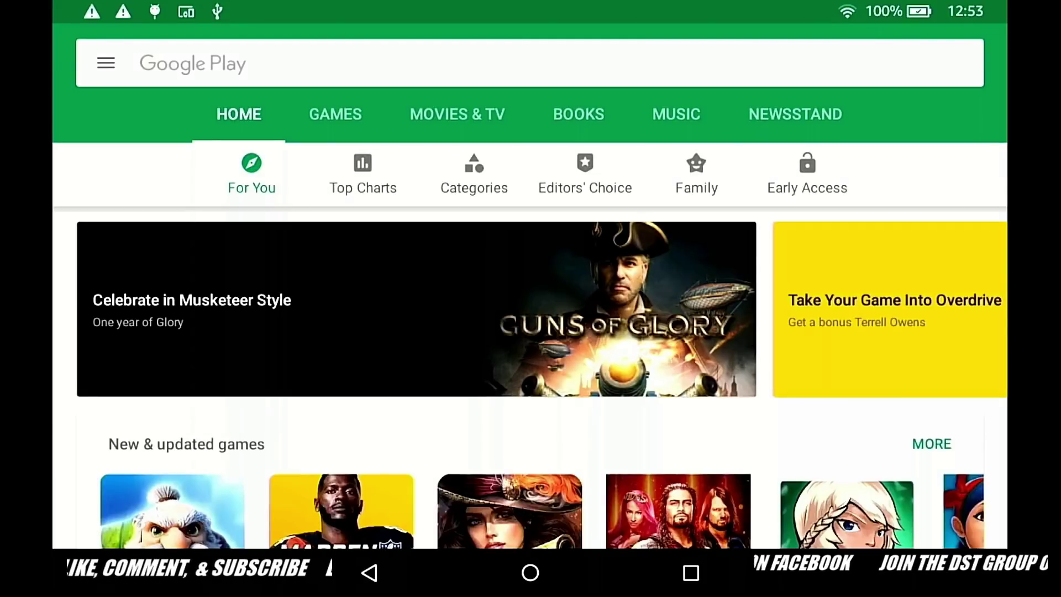
- Search for YouTube by Google LLC and install it, accepting its permissions
click(531, 64)
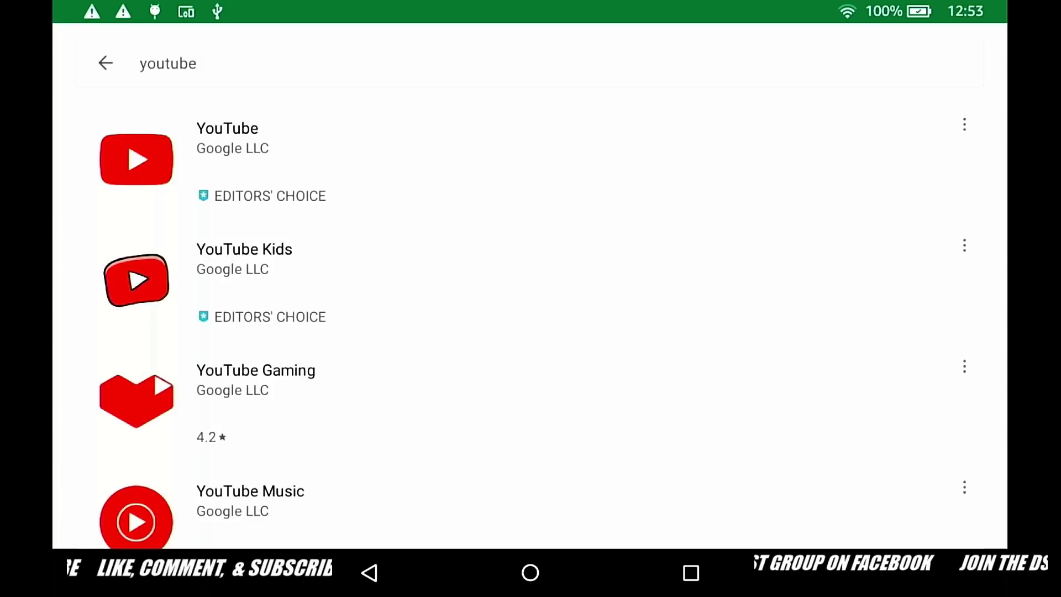
click(227, 137)
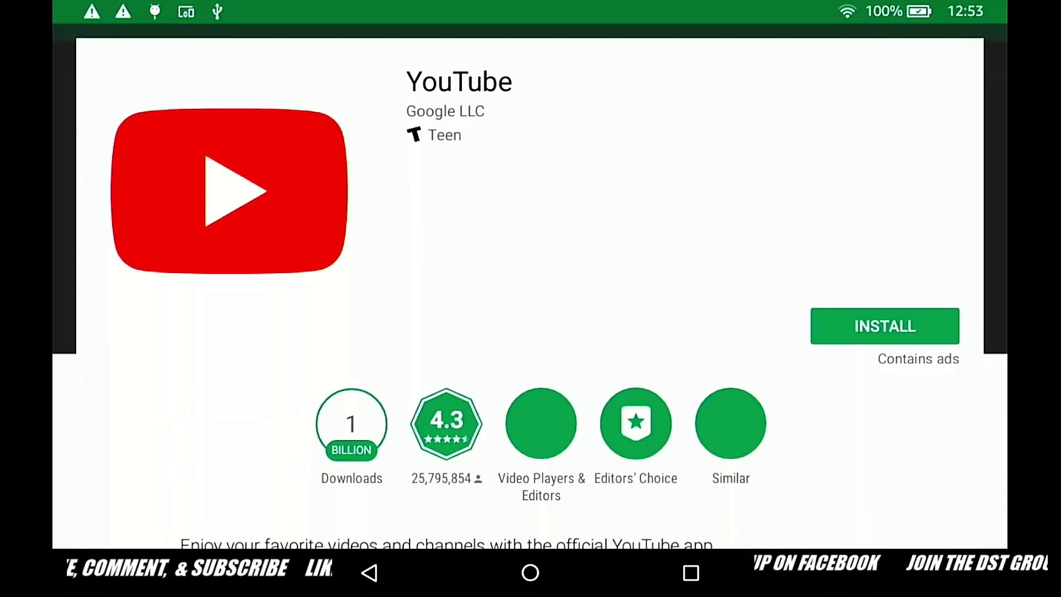
click(884, 326)
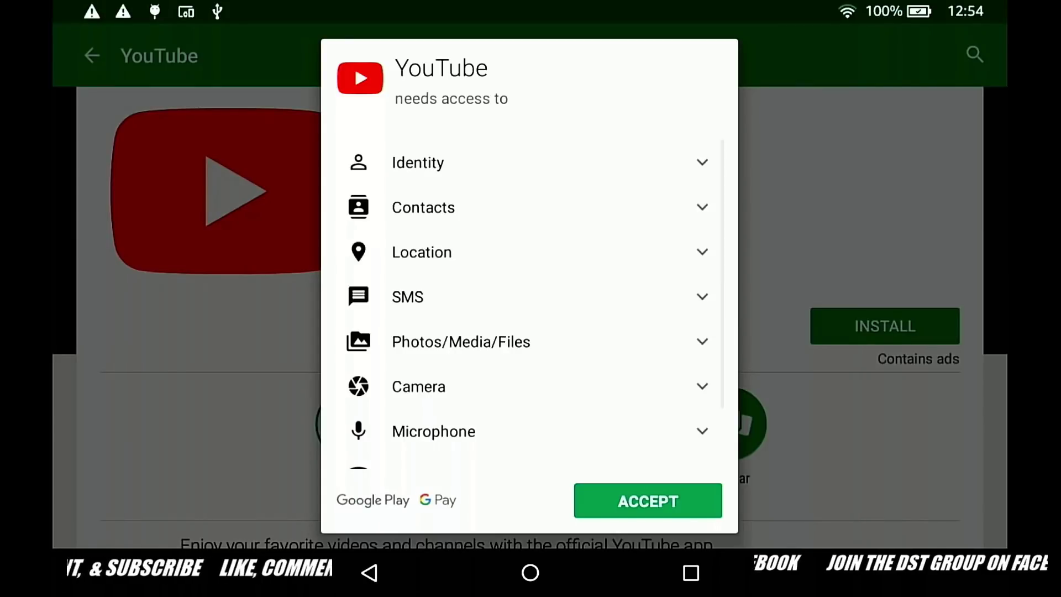
click(647, 501)
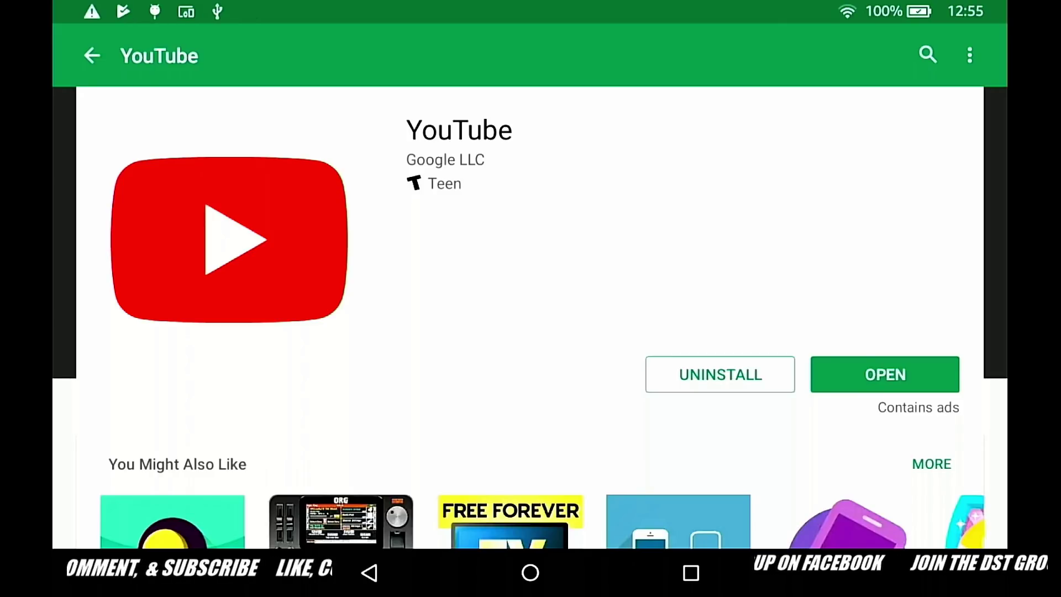
- Open YouTube, find the DaReal channel, and play its Sideload Channels default-launcher video
click(884, 374)
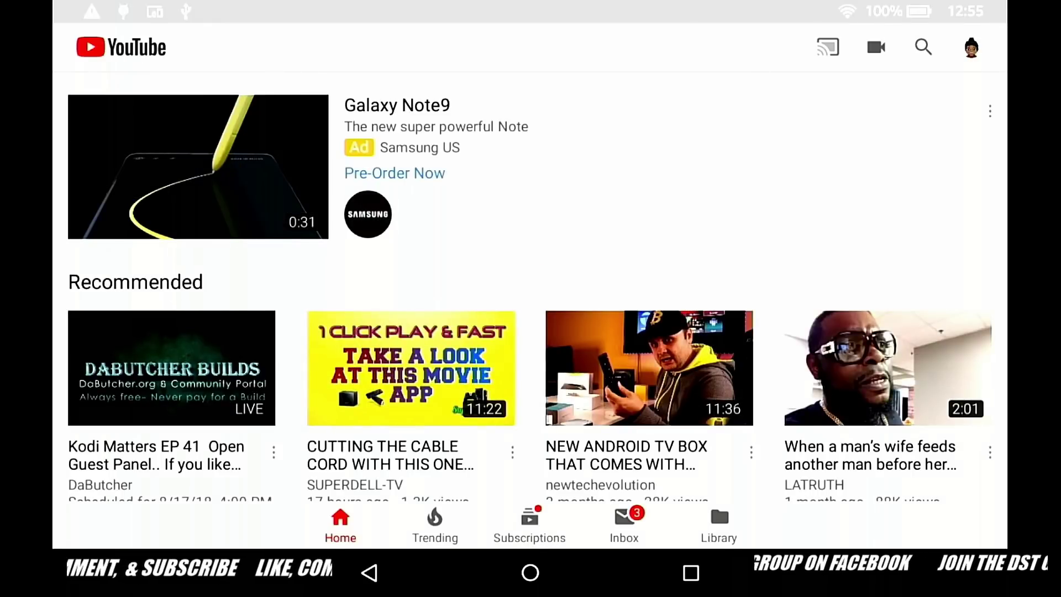
click(923, 47)
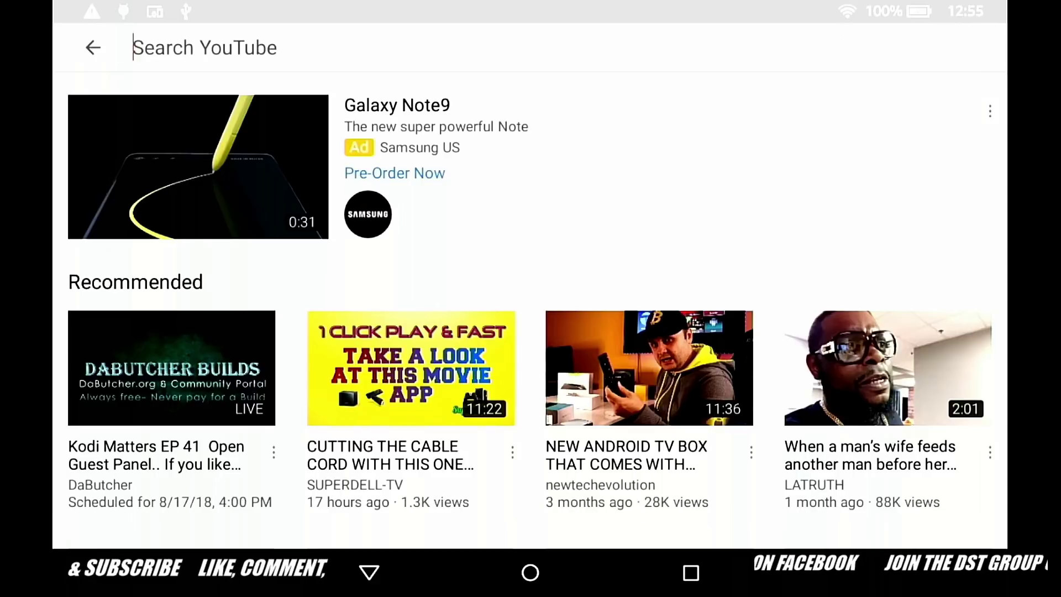
text(d)
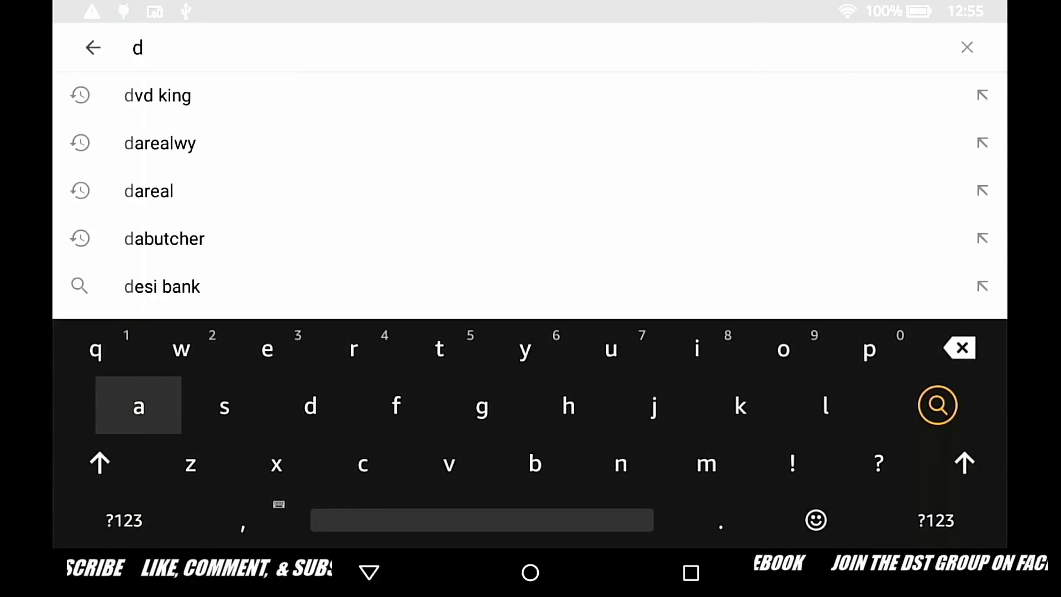
text(are)
click(160, 95)
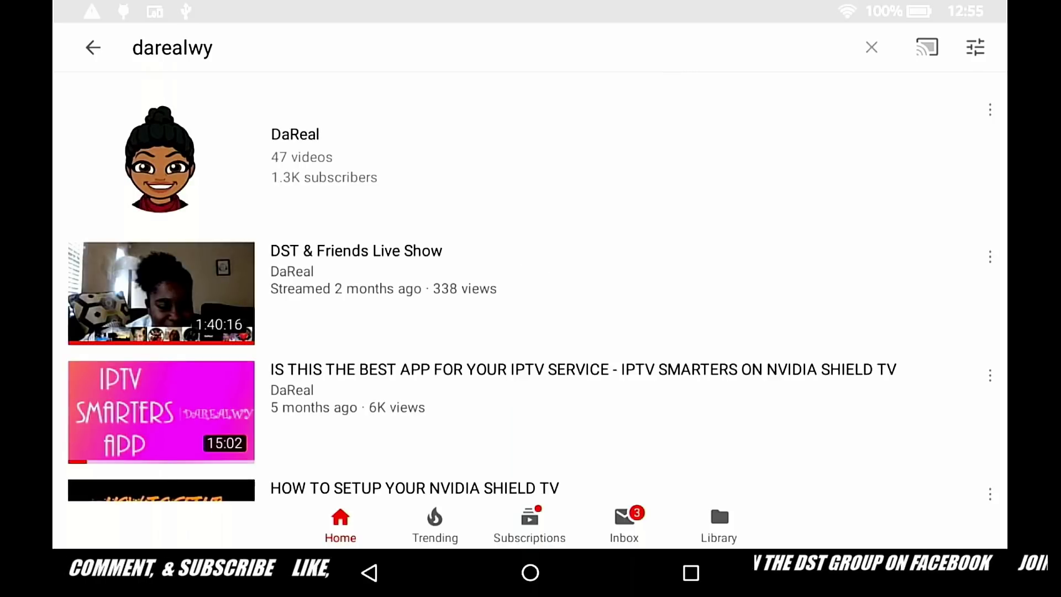
click(295, 133)
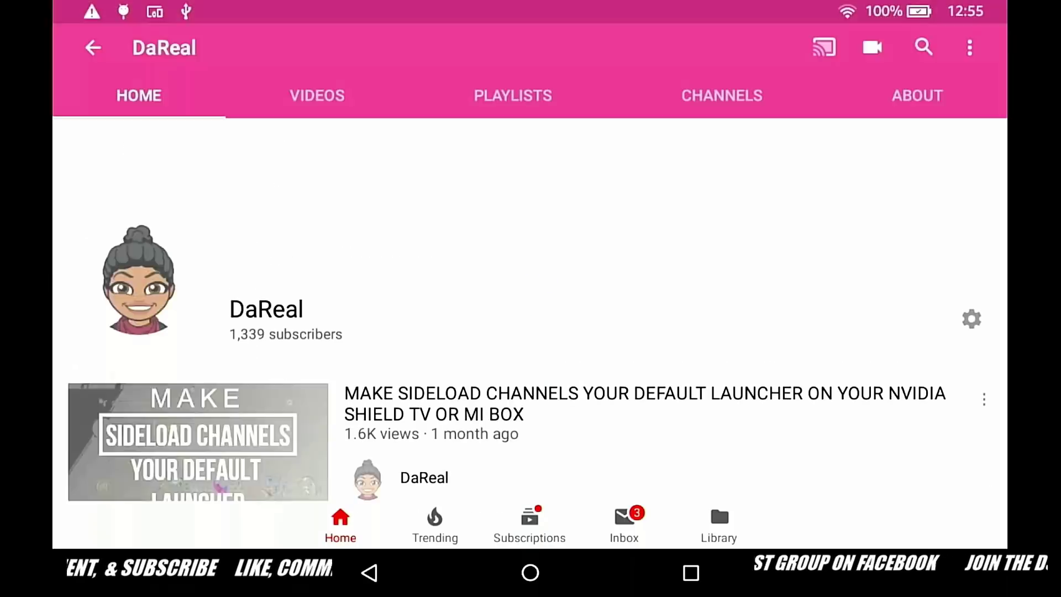
scroll(530, 332, down, 5)
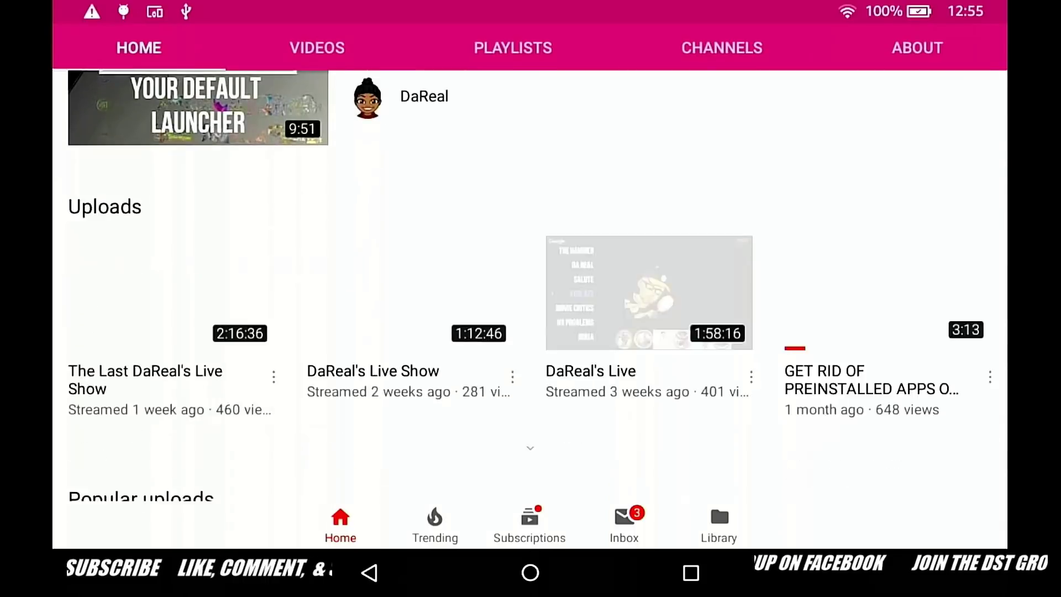
scroll(531, 332, up, 5)
scroll(531, 332, down, 3)
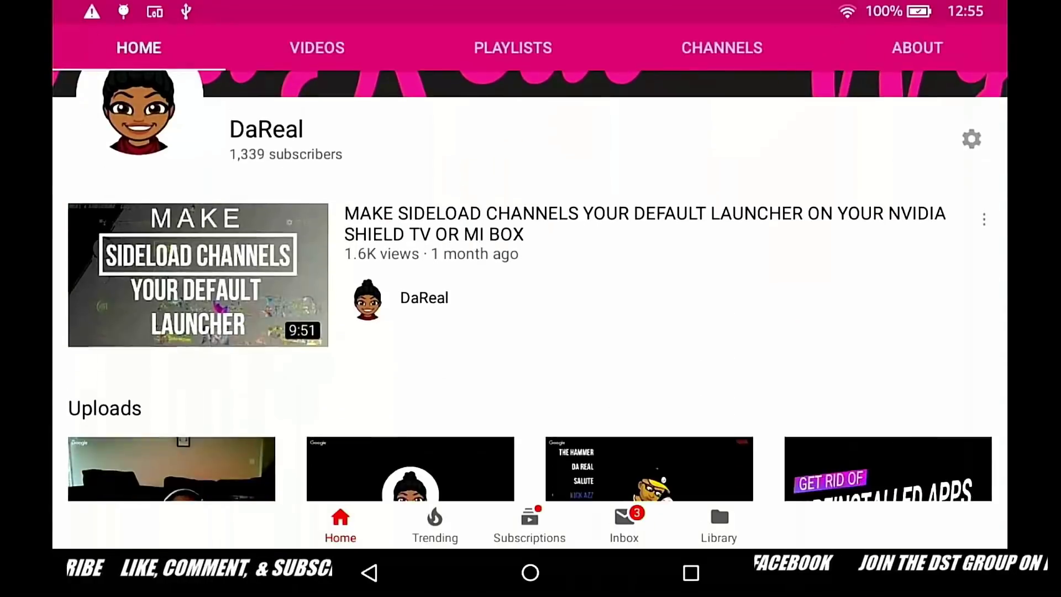
click(196, 274)
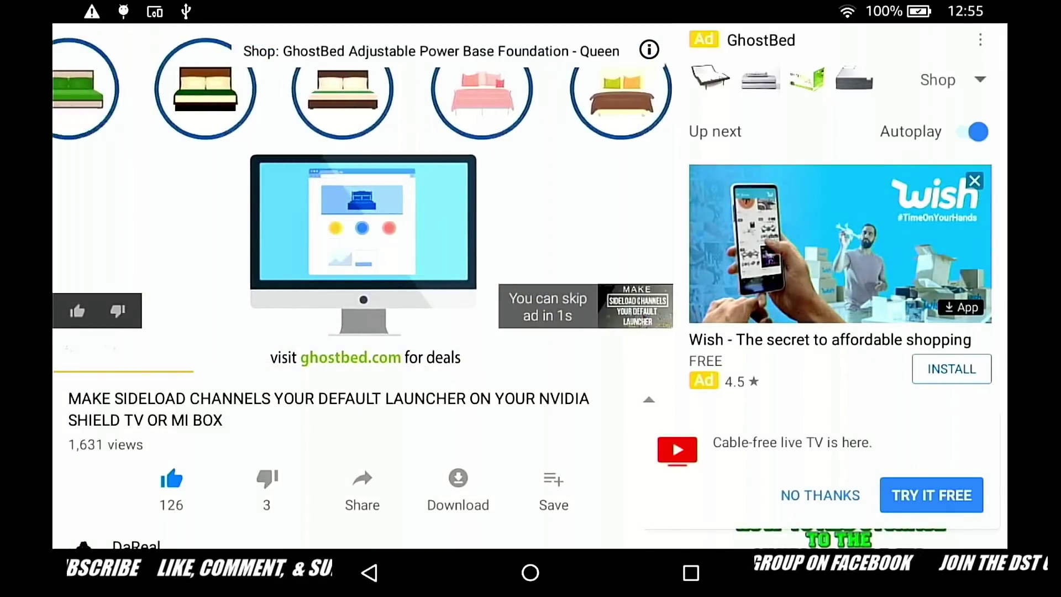
- Dismiss the live TV promo, skip the ad, and pause the Sideload Channels video
click(820, 496)
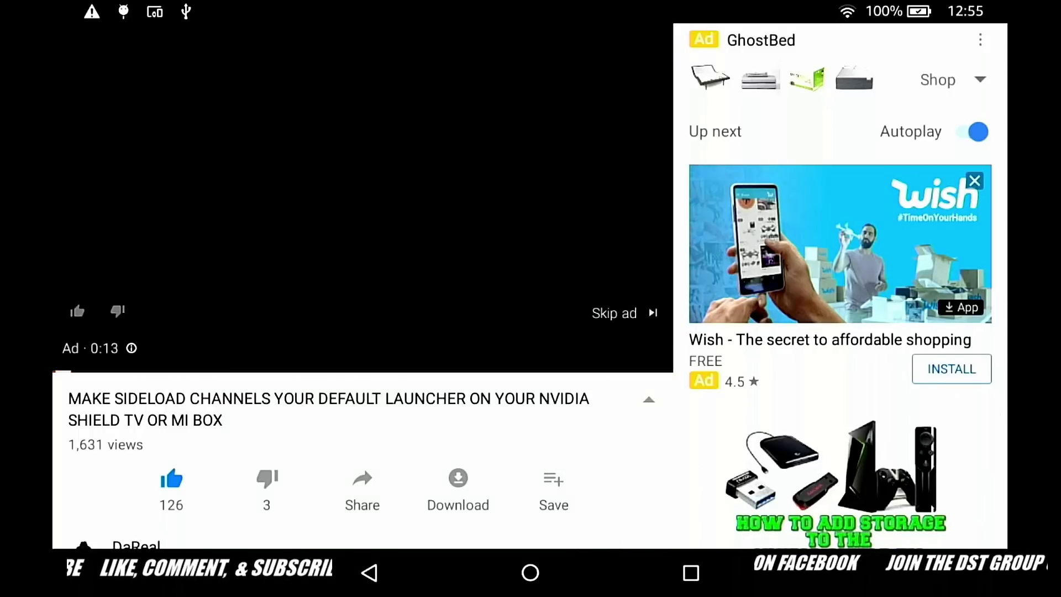
click(628, 312)
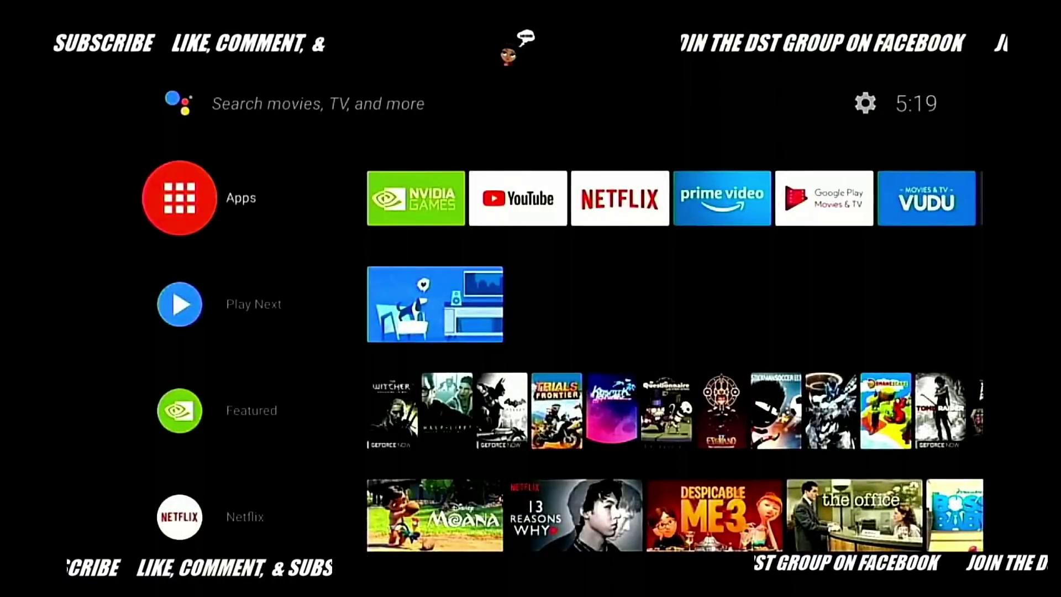
click(531, 299)
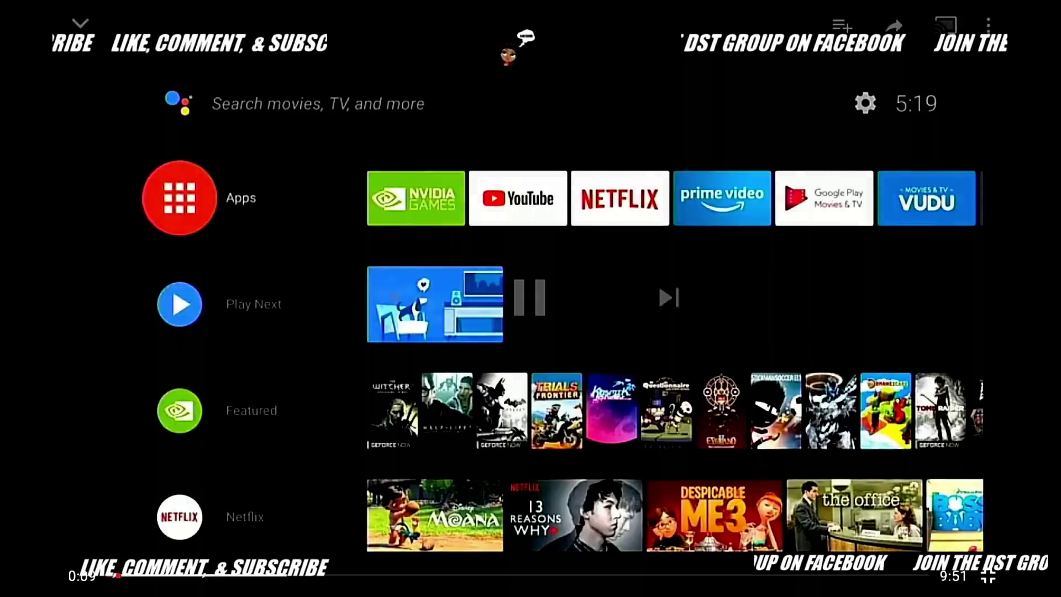
click(531, 298)
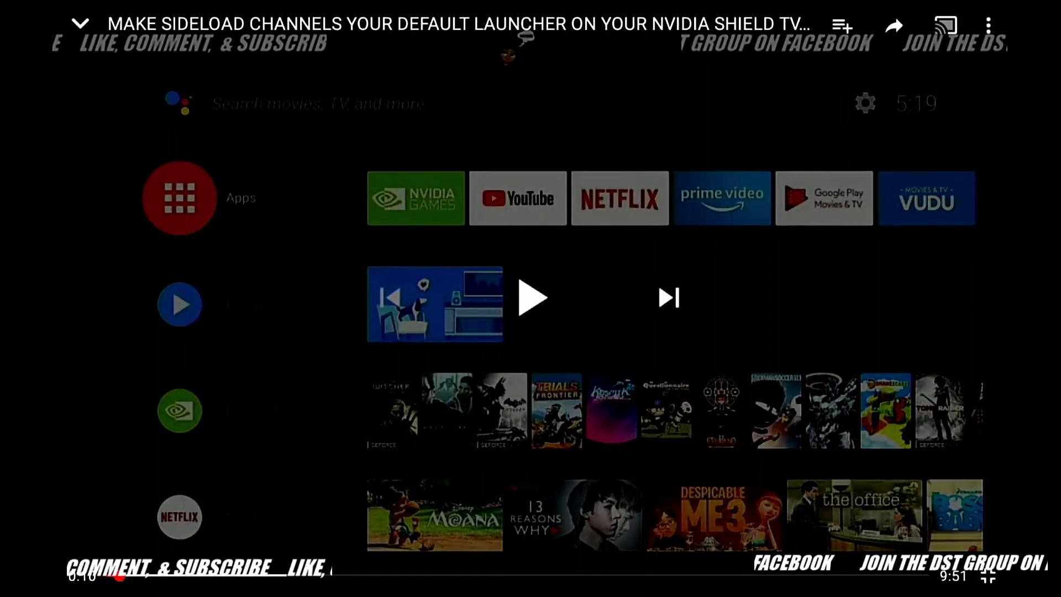